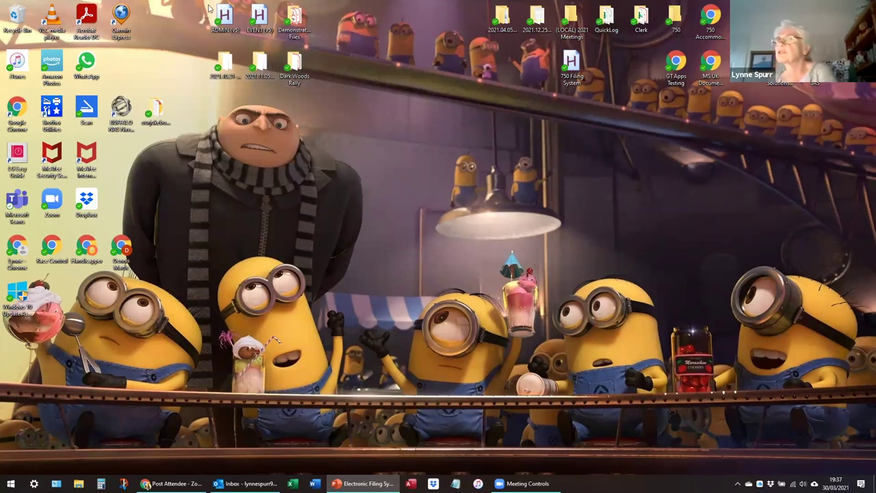
Launch the ADMIN and EVENT filing panels and place the Administration panel beside the Event panel.
{"action": "left_click", "coordinate": [231, 16]}
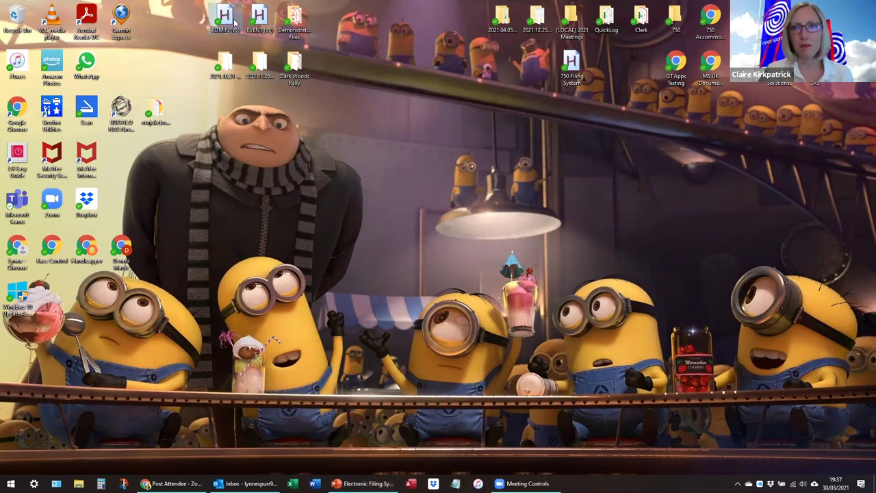
{"action": "left_click", "coordinate": [461, 270]}
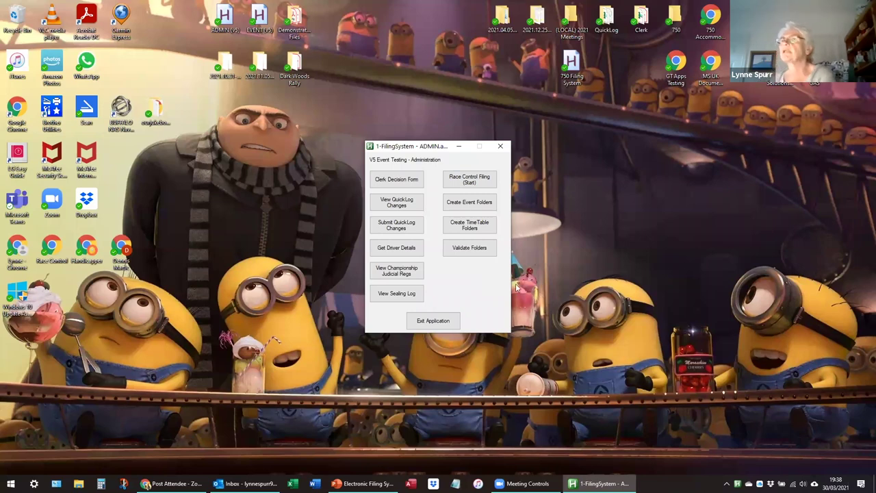
{"action": "left_click", "coordinate": [250, 15]}
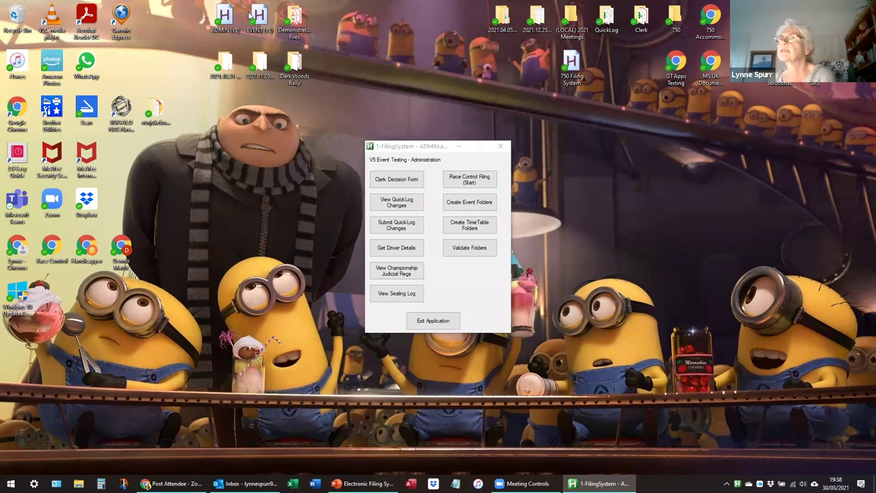
{"action": "double_click", "coordinate": [251, 15]}
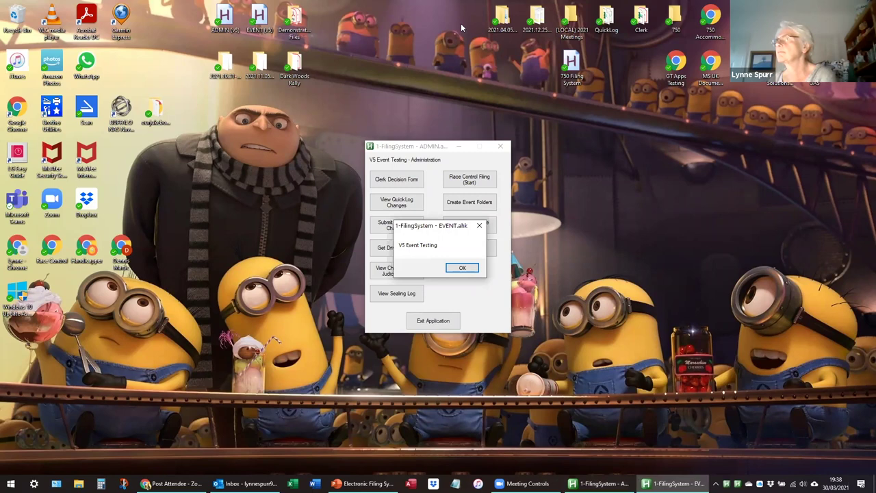
{"action": "left_click", "coordinate": [462, 267]}
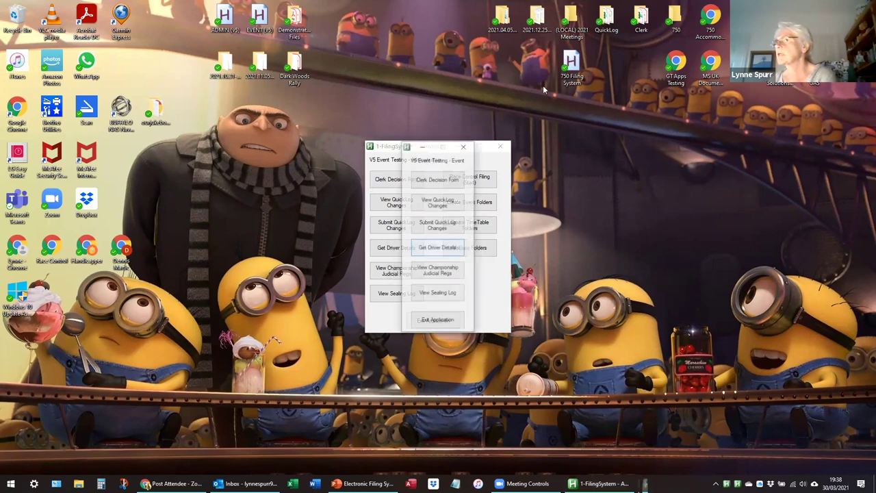
{"action": "left_click", "coordinate": [500, 147]}
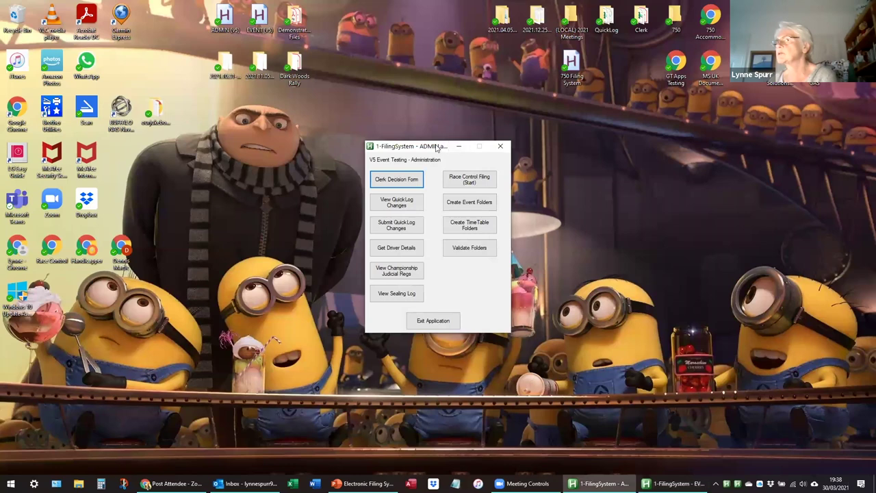
{"action": "left_click_drag", "start_coordinate": [437, 147], "coordinate": [308, 147]}
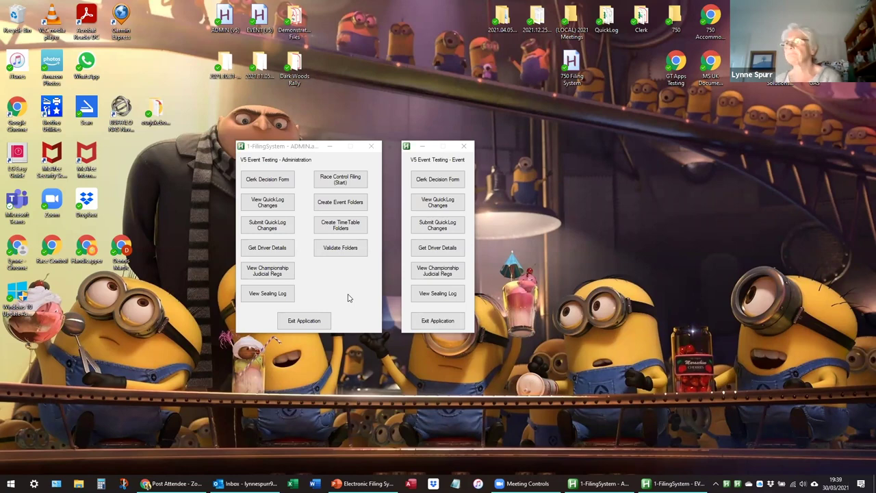
Close the Event panel, start Race Control Filing, and launch 2File 1-Standard with Ctrl+J.
{"action": "left_click", "coordinate": [464, 146]}
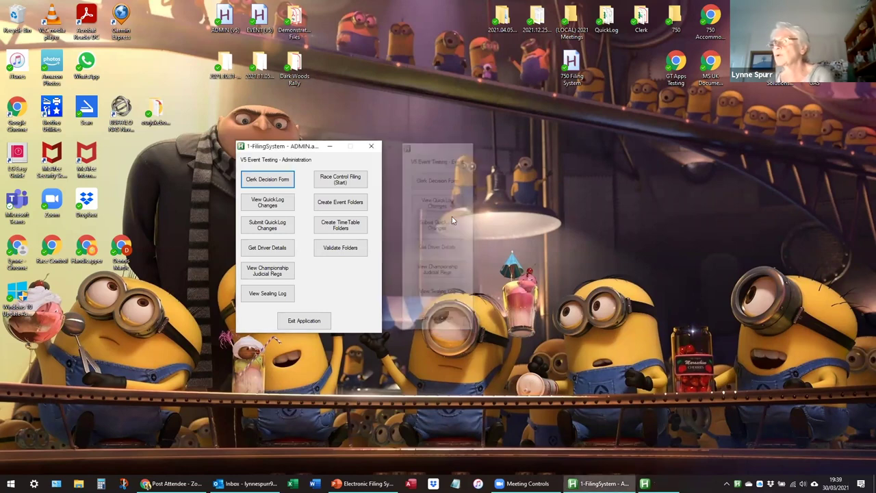
{"action": "left_click", "coordinate": [340, 179]}
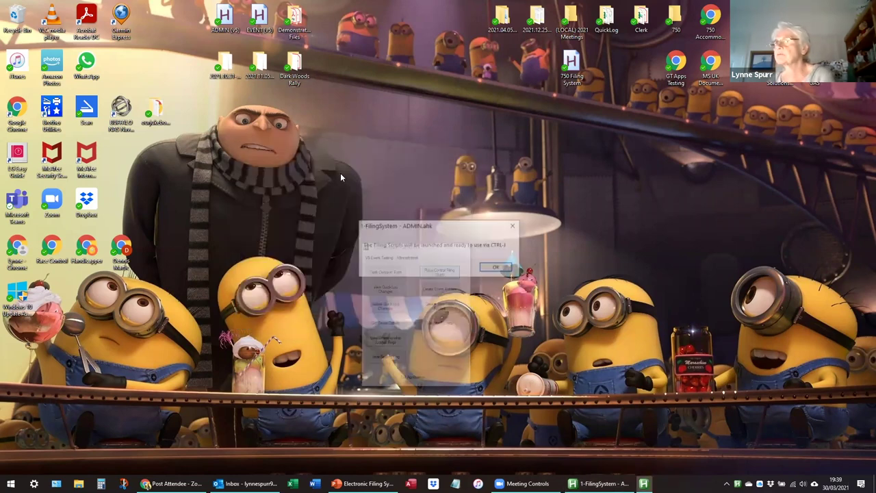
{"action": "left_click", "coordinate": [496, 268]}
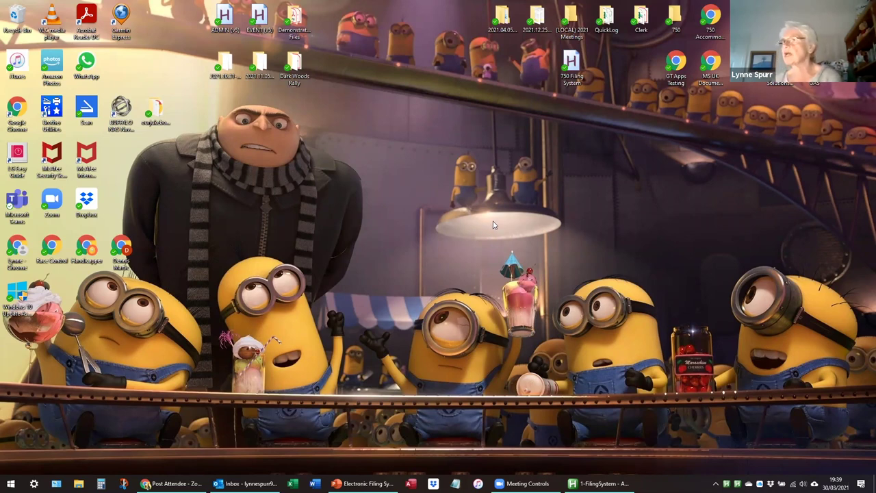
{"action": "key", "text": "ctrl+j"}
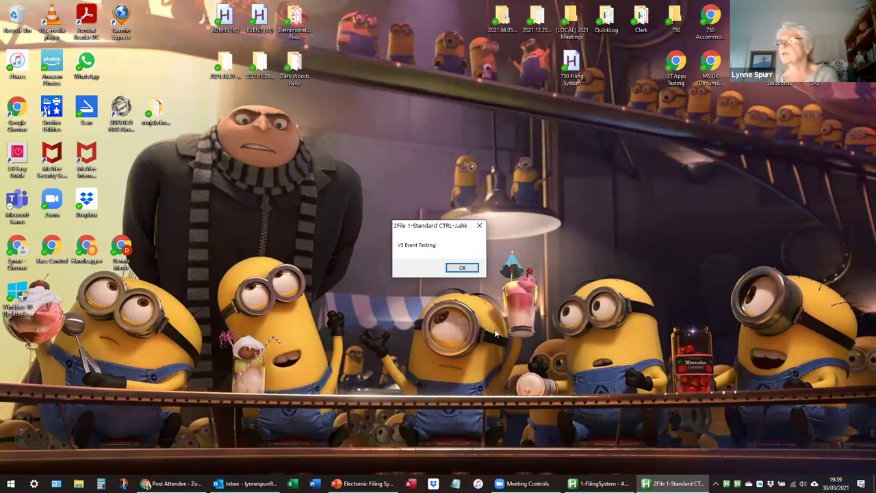
Dismiss the 2File notice and open the Dark Woods Rally desktop folder in File Explorer.
{"action": "left_click", "coordinate": [462, 268]}
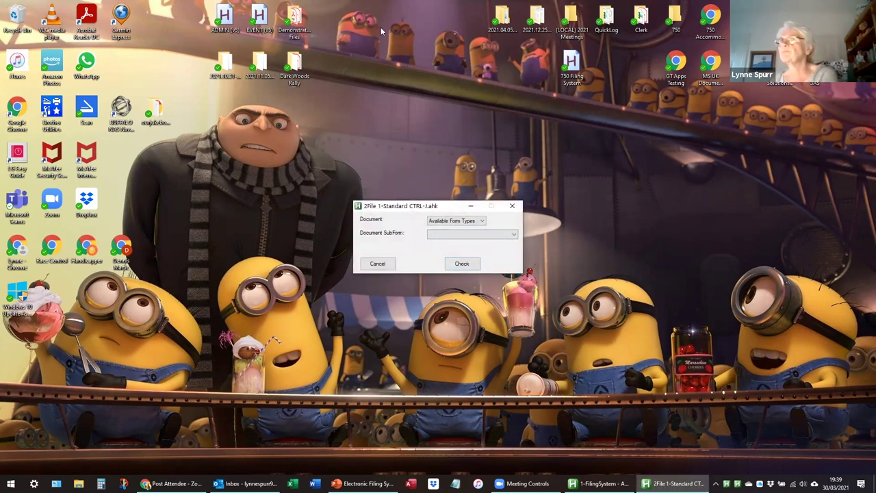
{"action": "left_click", "coordinate": [296, 63]}
{"action": "double_click", "coordinate": [296, 63]}
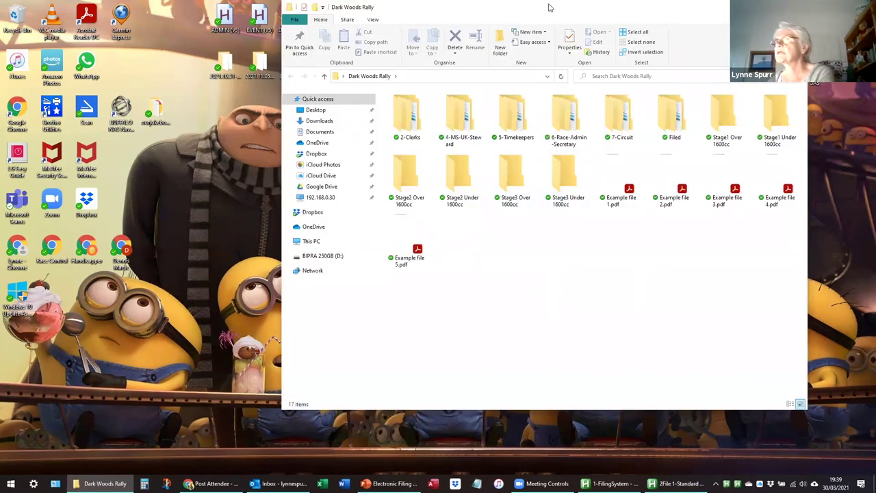
{"action": "double_click", "coordinate": [286, 8]}
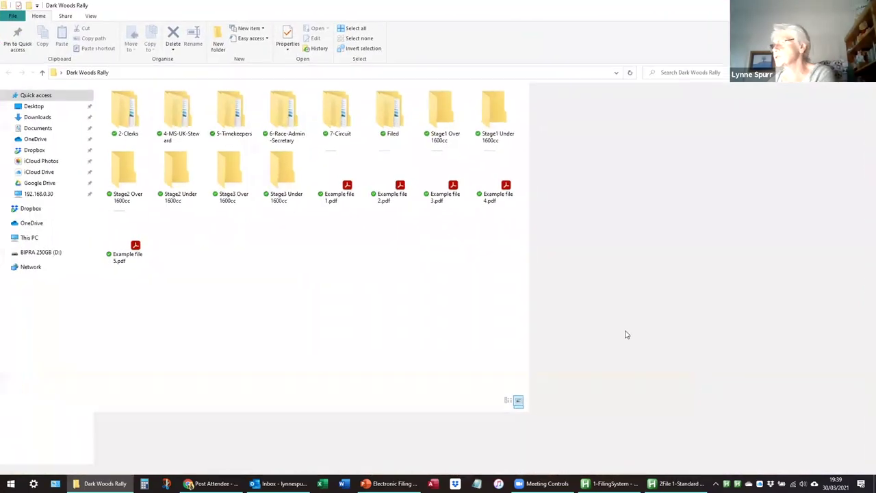
{"action": "key", "text": "super+Down"}
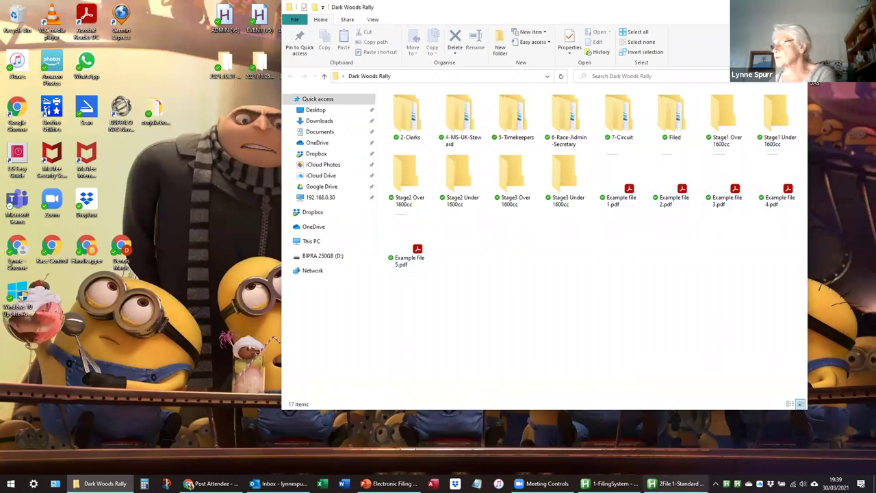
Set the 2File document type to CoCDecision with the Contact subform and check it.
{"action": "left_click", "coordinate": [677, 483]}
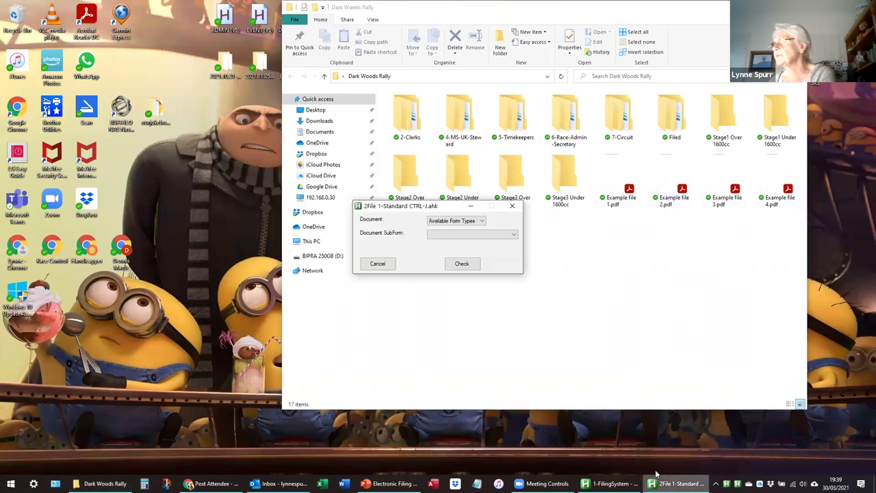
{"action": "left_click", "coordinate": [451, 222]}
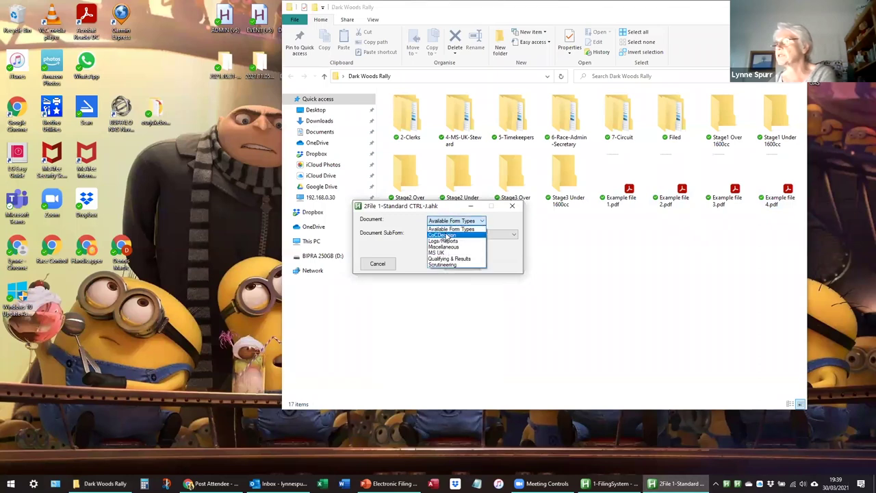
{"action": "left_click", "coordinate": [443, 235]}
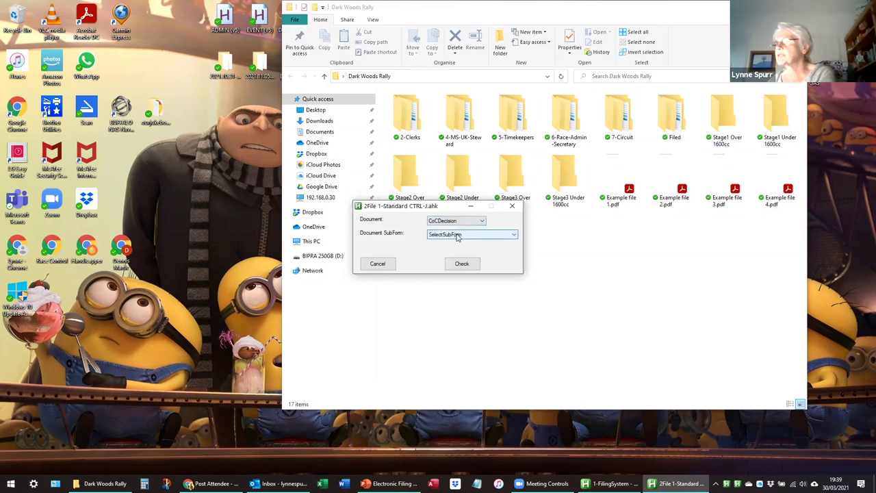
{"action": "left_click", "coordinate": [457, 235]}
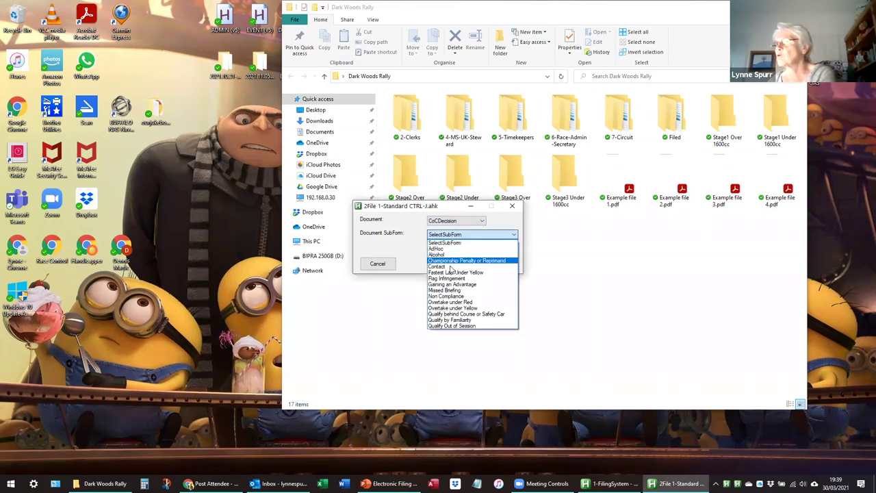
{"action": "left_click", "coordinate": [459, 266]}
{"action": "left_click", "coordinate": [462, 266]}
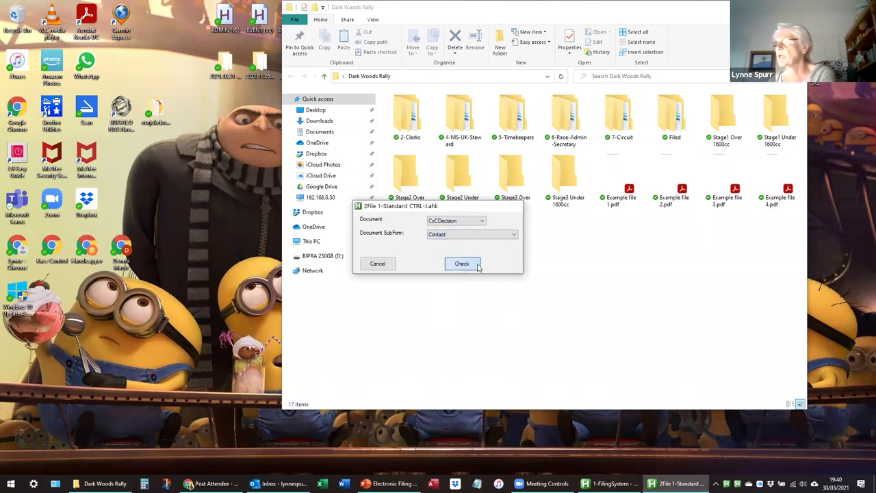
{"action": "left_click", "coordinate": [448, 268]}
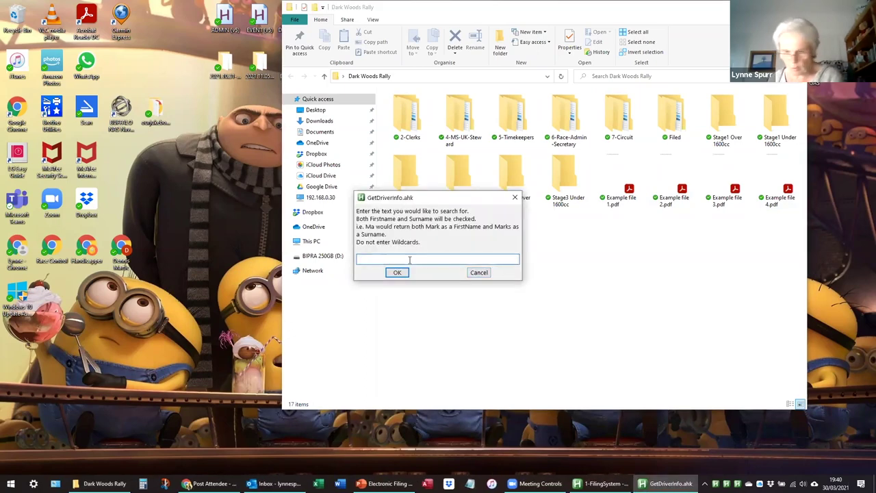
Search the driver list for 'tw' and widen the column to show Phone No.
{"action": "type", "text": "tw"}
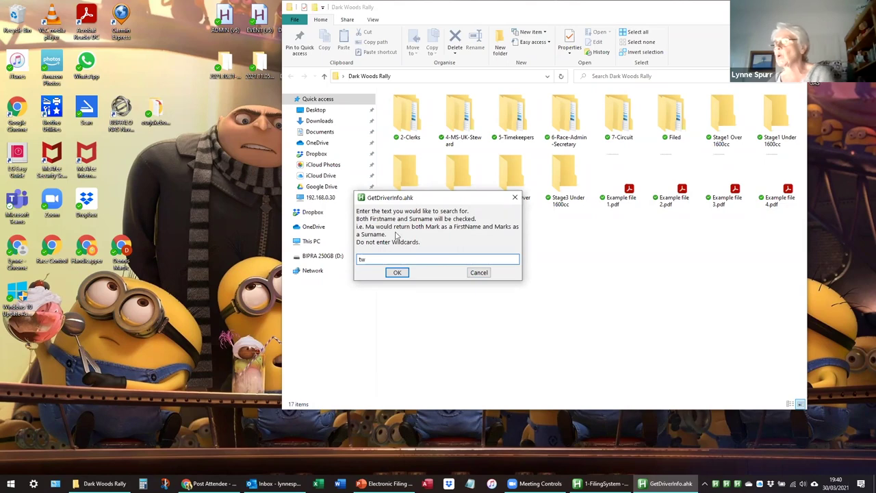
{"action": "left_click", "coordinate": [397, 273]}
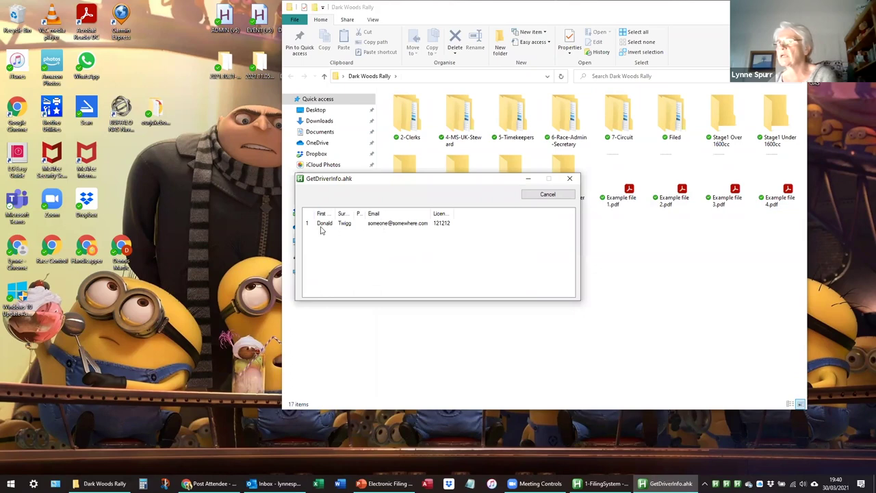
{"action": "left_click_drag", "start_coordinate": [364, 213], "coordinate": [394, 213]}
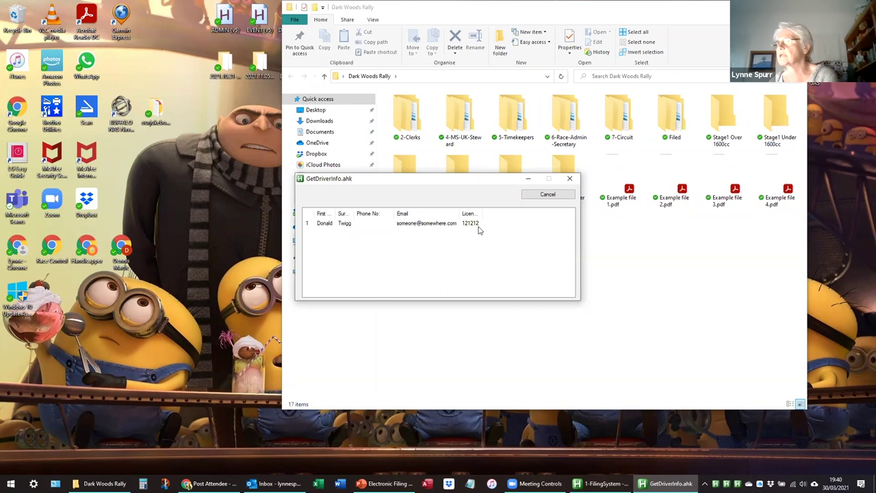
Pick the found driver and choose Dark Woods Rally as the event.
{"action": "double_click", "coordinate": [330, 227]}
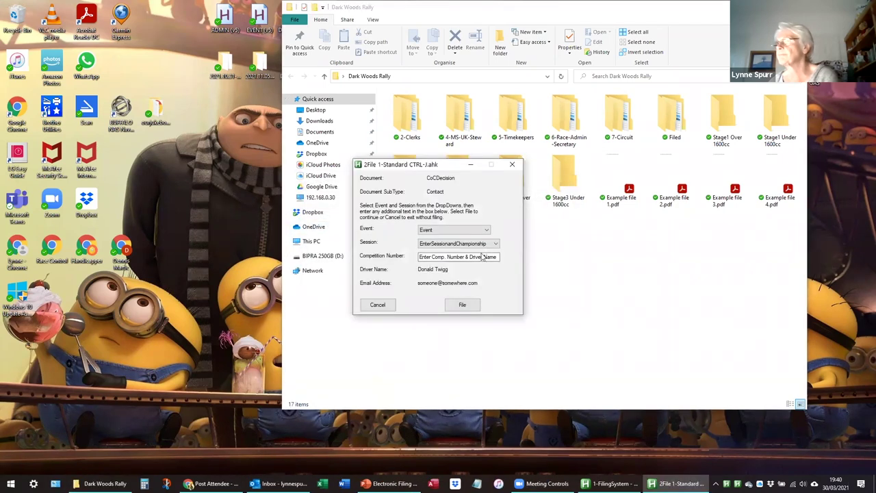
{"action": "left_click", "coordinate": [457, 233]}
{"action": "left_click", "coordinate": [446, 245]}
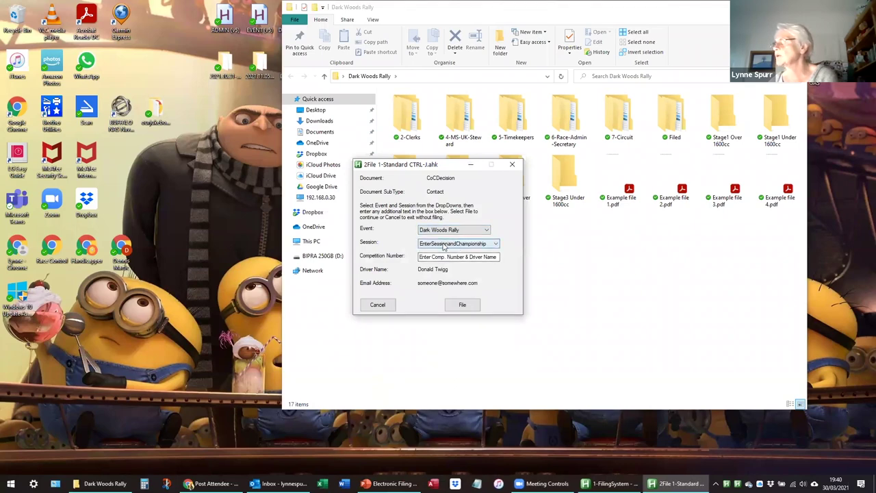
Choose session Stage1 Under 1600cc and enter competition number 23.
{"action": "left_click", "coordinate": [444, 246]}
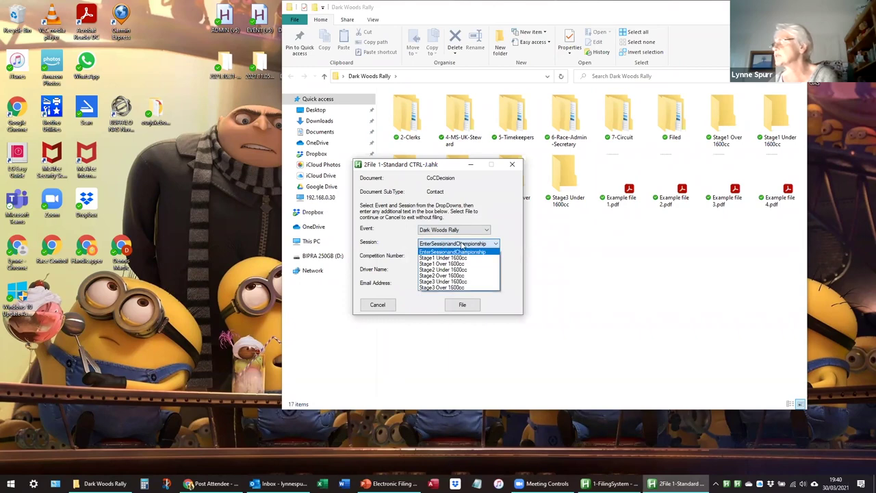
{"action": "key", "text": "Escape"}
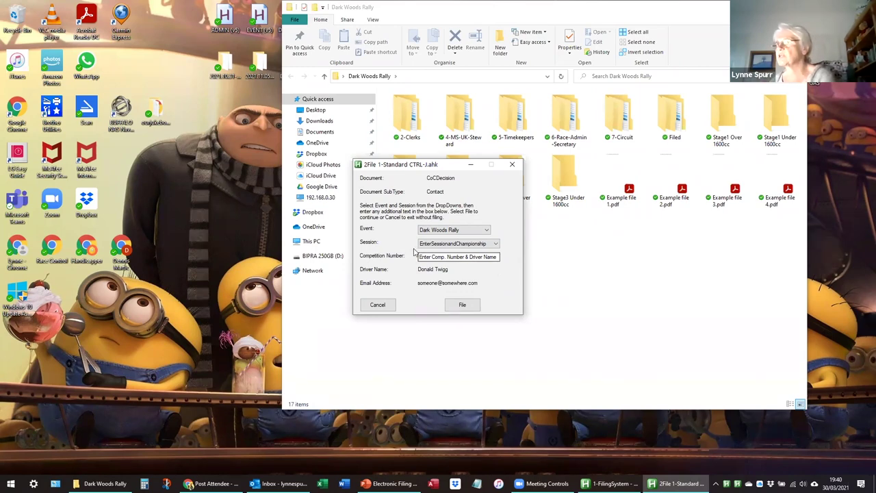
{"action": "left_click", "coordinate": [472, 244]}
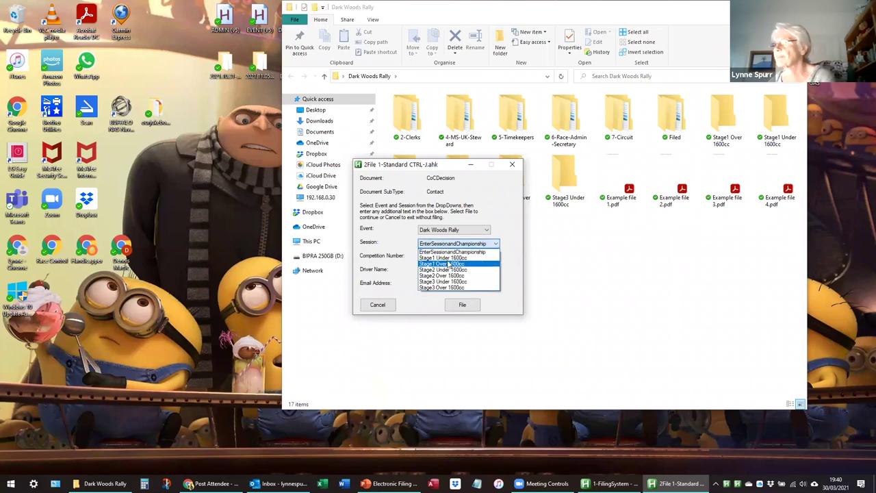
{"action": "left_click", "coordinate": [448, 258]}
{"action": "left_click", "coordinate": [422, 257]}
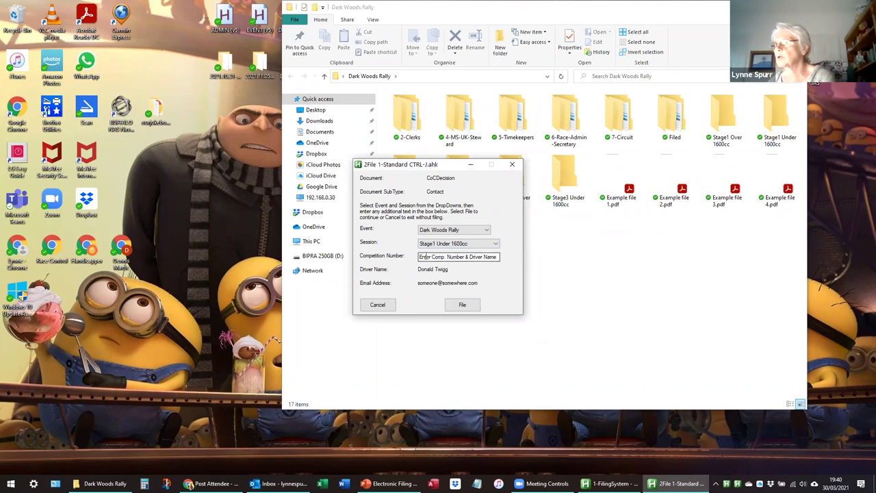
{"action": "left_click_drag", "start_coordinate": [420, 256], "coordinate": [514, 249]}
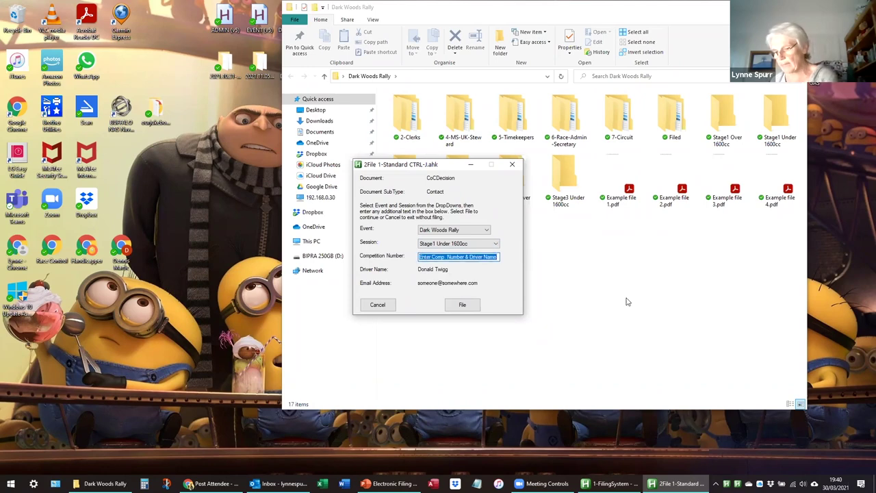
{"action": "type", "text": "23 DTwigg"}
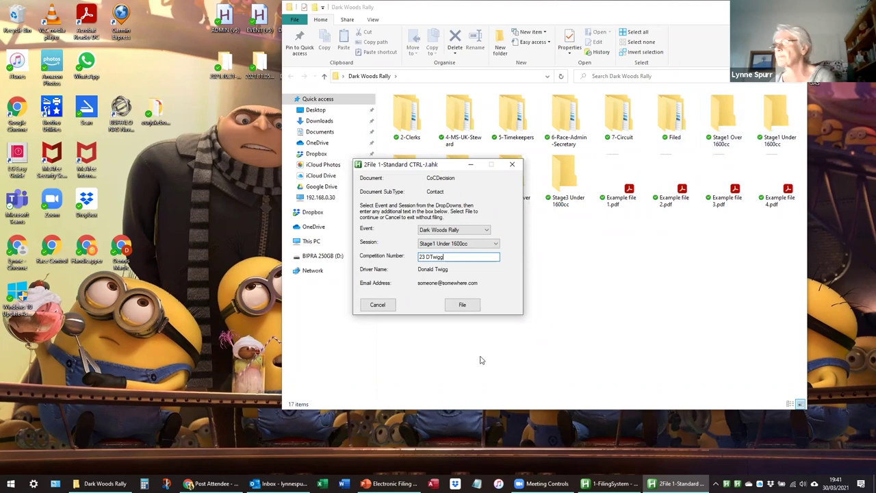
File Example file 1.pdf through the form and acknowledge all four completion messages.
{"action": "left_click", "coordinate": [463, 305]}
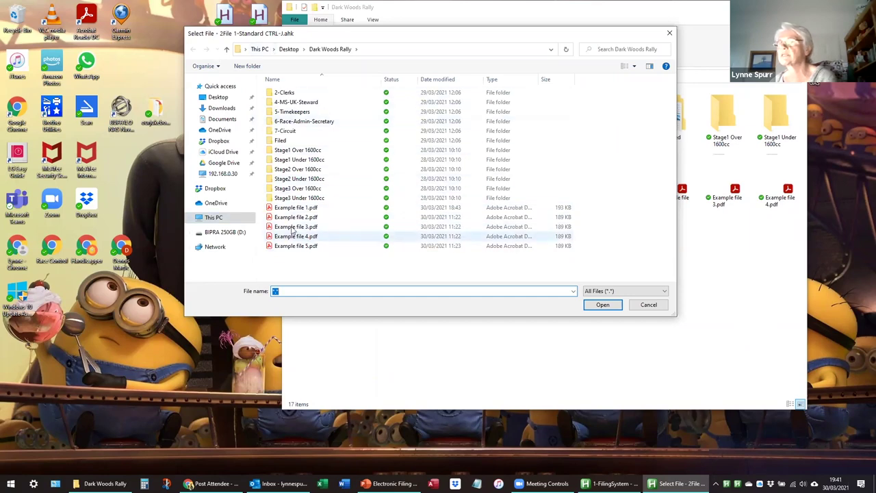
{"action": "left_click", "coordinate": [286, 209]}
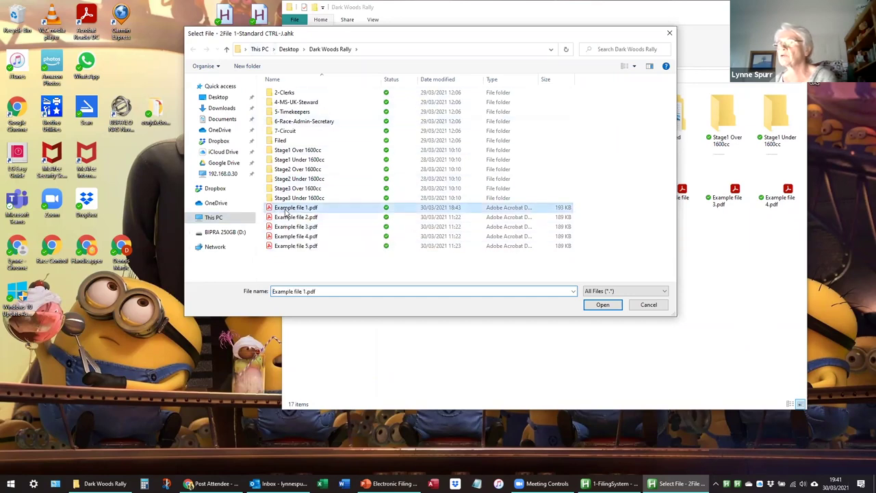
{"action": "left_click", "coordinate": [599, 306]}
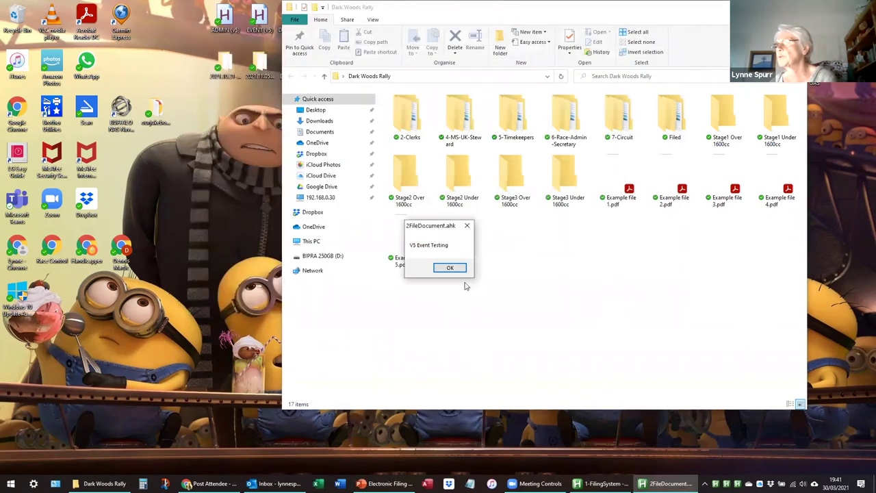
{"action": "left_click", "coordinate": [455, 268]}
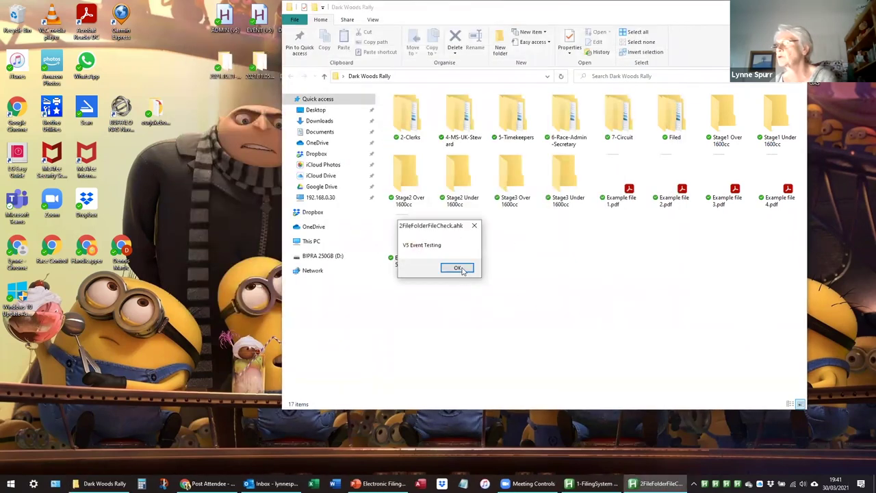
{"action": "left_click", "coordinate": [462, 267]}
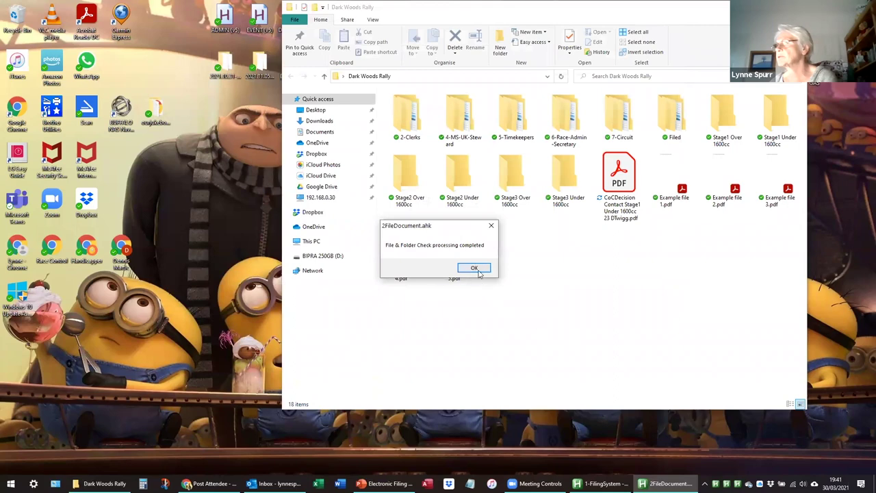
{"action": "left_click", "coordinate": [477, 268]}
{"action": "left_click", "coordinate": [449, 269]}
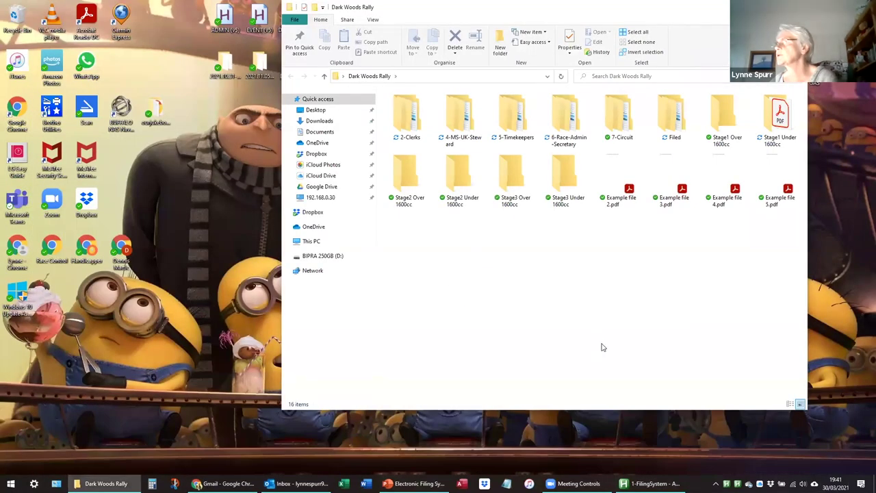
Open Stage1 Under 1600cc, widen the Name column to read the filed PDF, then close it.
{"action": "left_click", "coordinate": [156, 483]}
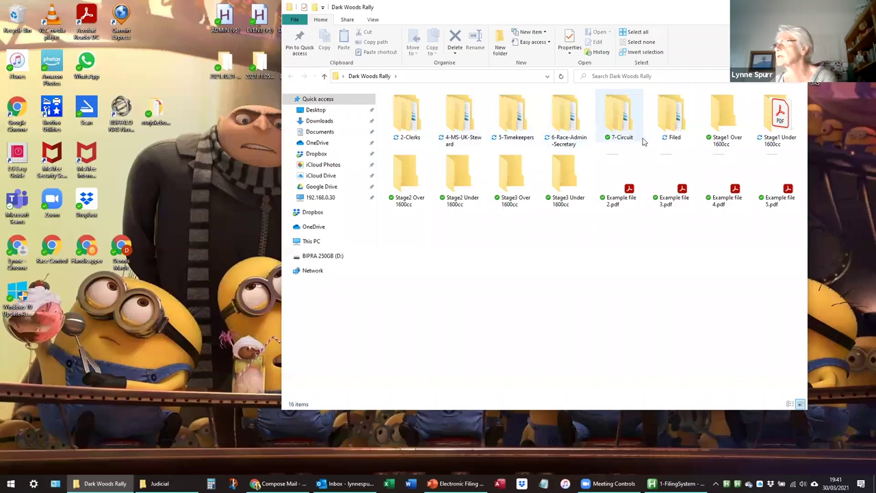
{"action": "double_click", "coordinate": [779, 121]}
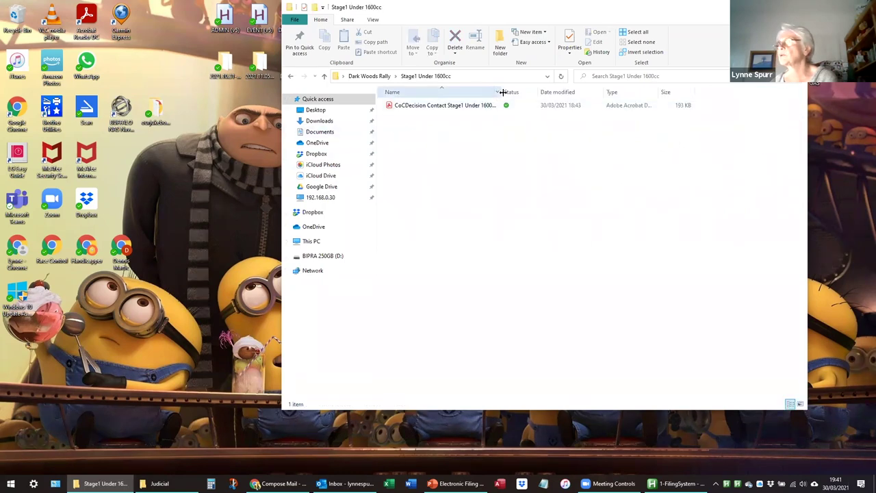
{"action": "left_click_drag", "start_coordinate": [501, 91], "coordinate": [556, 91]}
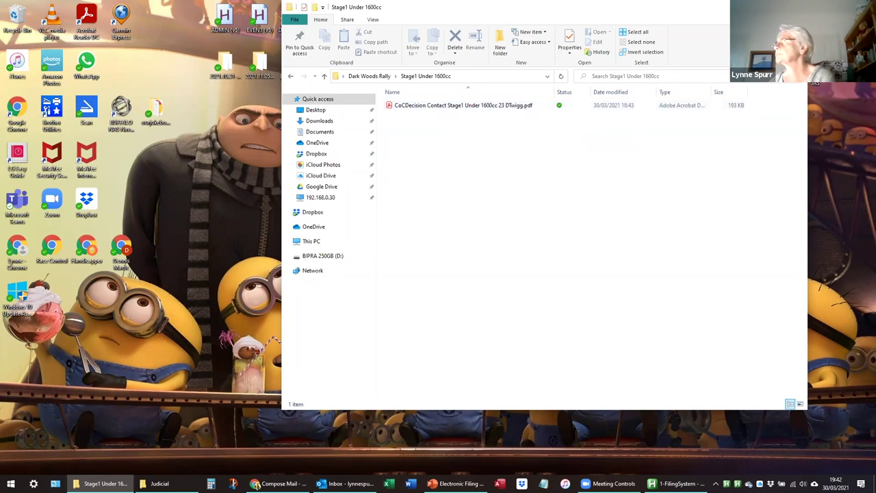
{"action": "key", "text": "alt+F4"}
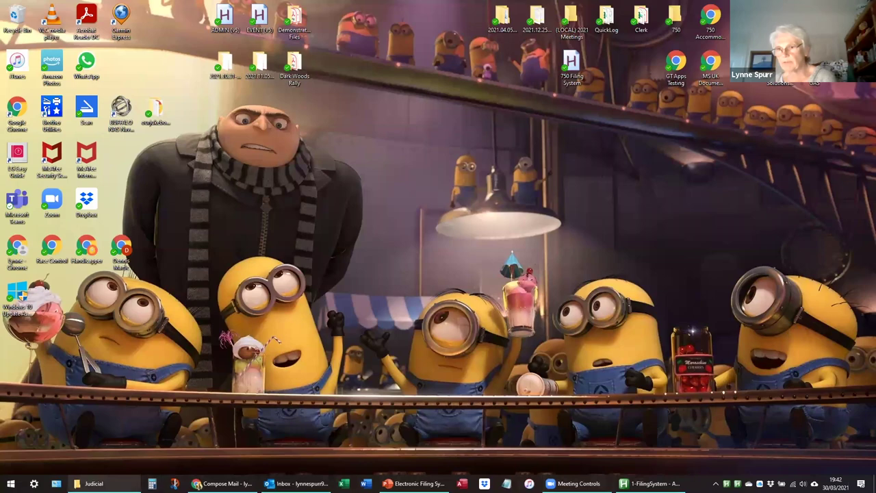
Drag the CoCDecision Contact PDF into the 'Clerk of the Course Decision Form' draft, then close the compose tab.
{"action": "left_click", "coordinate": [90, 483]}
{"action": "left_click", "coordinate": [226, 483]}
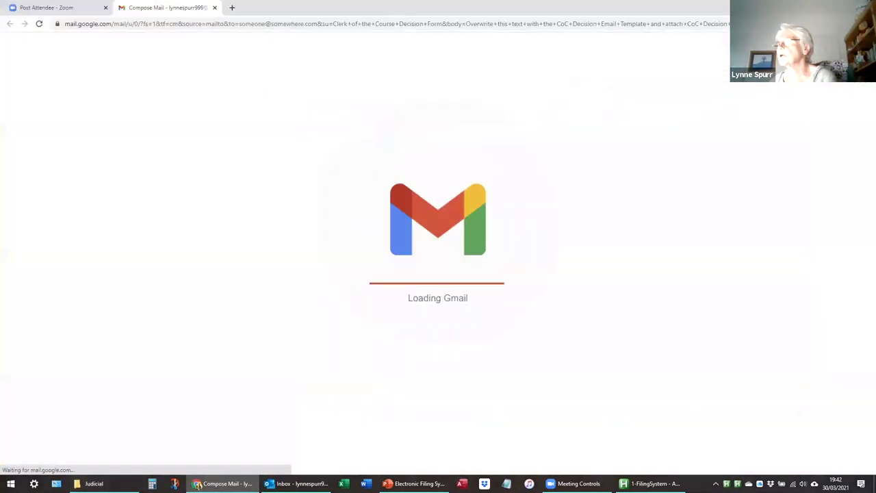
{"action": "left_click", "coordinate": [91, 483]}
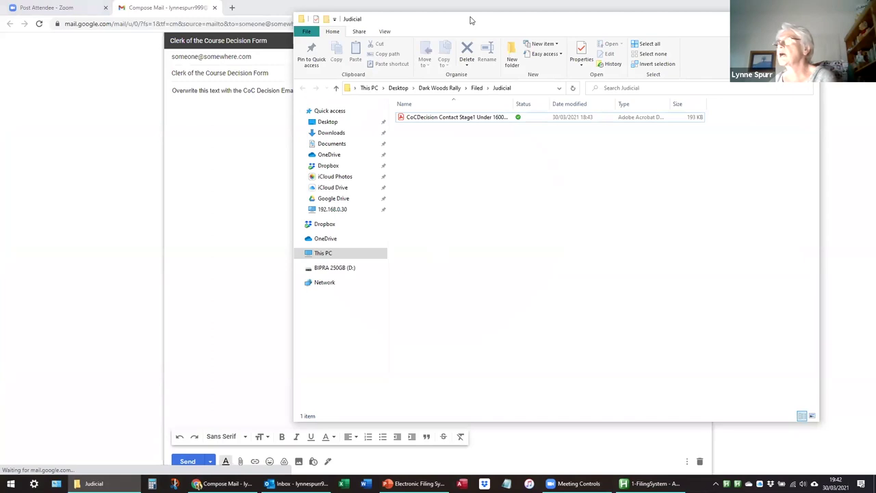
{"action": "left_click_drag", "start_coordinate": [470, 20], "coordinate": [514, 34]}
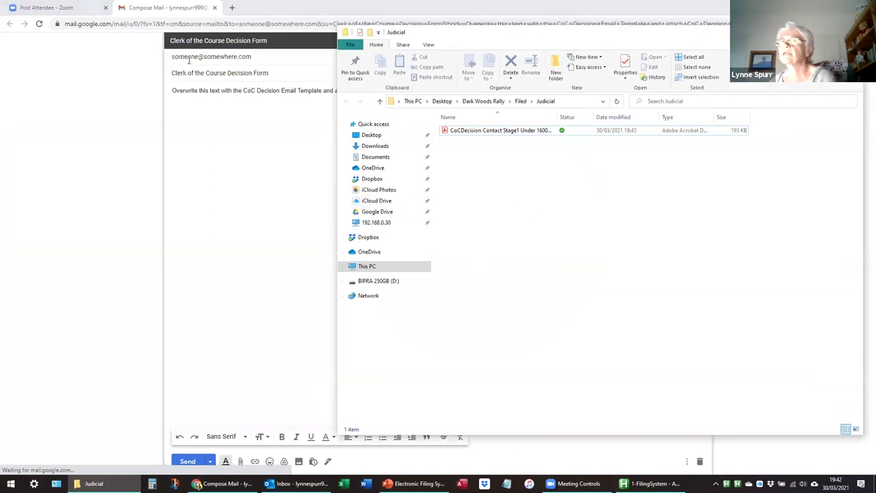
{"action": "mouse_move", "coordinate": [239, 56]}
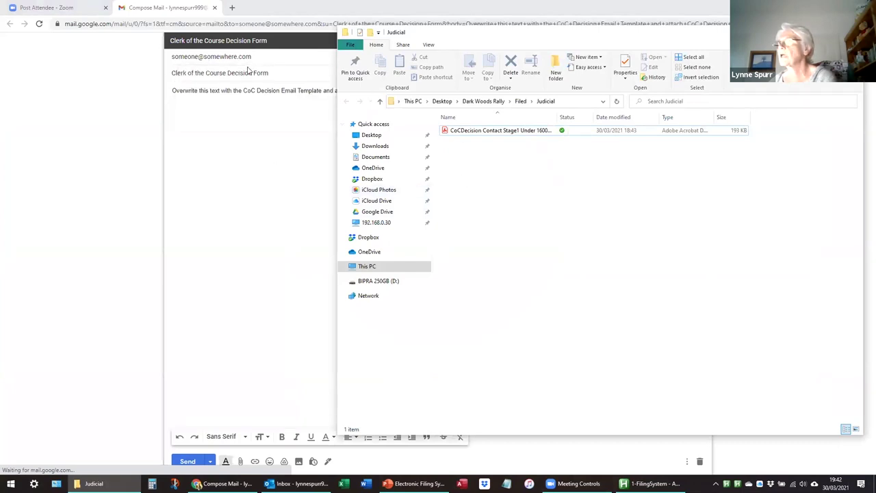
{"action": "left_click_drag", "start_coordinate": [499, 131], "coordinate": [223, 154]}
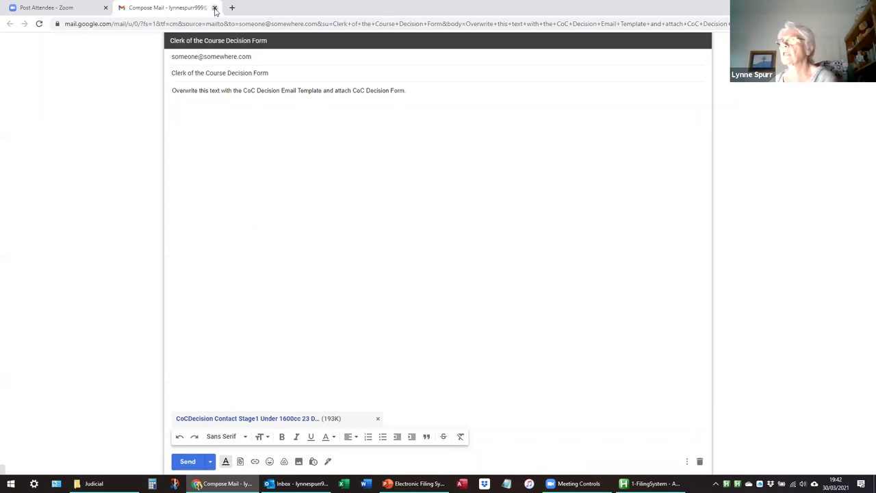
{"action": "left_click", "coordinate": [215, 8]}
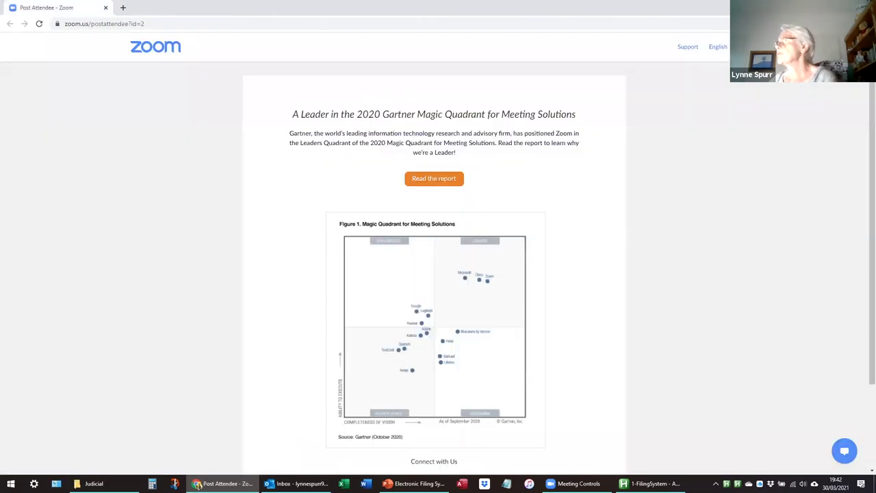
Browse OneDrive > AutoHotKey > Filing App V5 > ListFiles and select DriverInfo.csv.
{"action": "key", "text": "alt+Tab"}
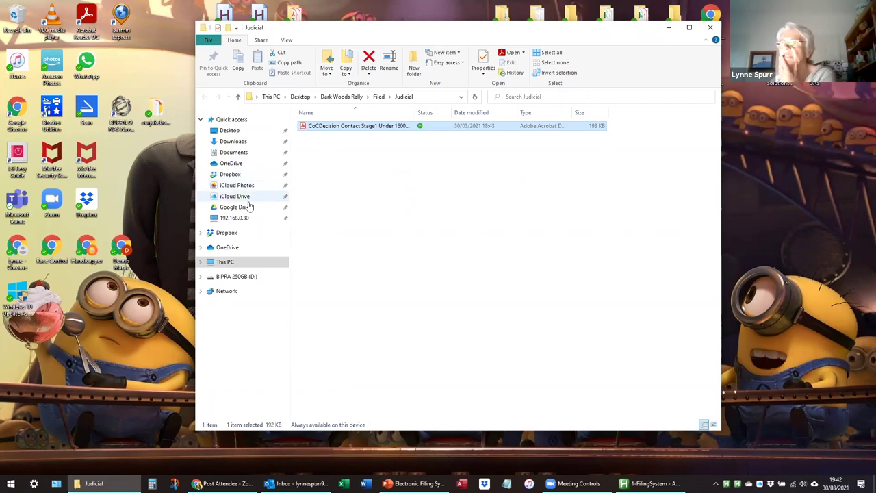
{"action": "left_click", "coordinate": [231, 165]}
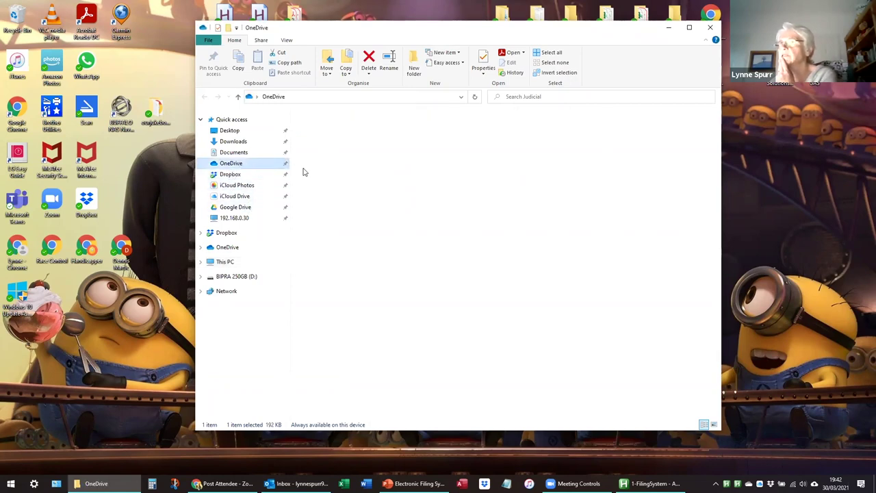
{"action": "double_click", "coordinate": [333, 129]}
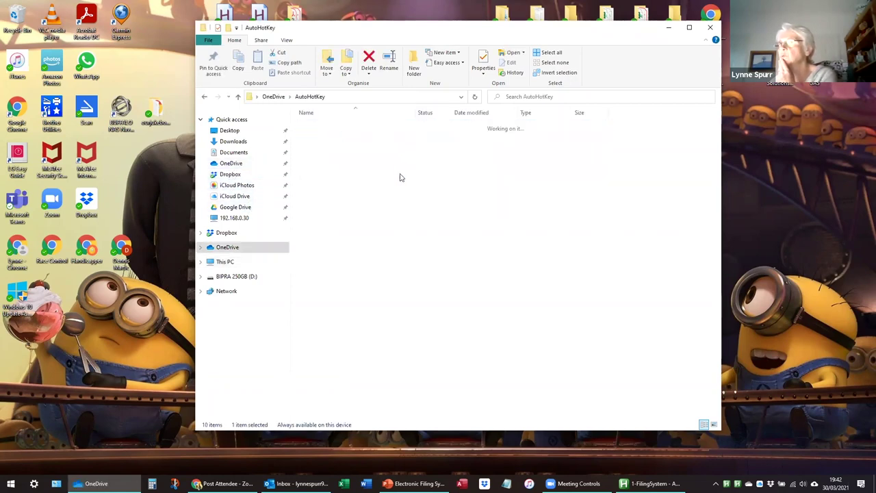
{"action": "double_click", "coordinate": [322, 145]}
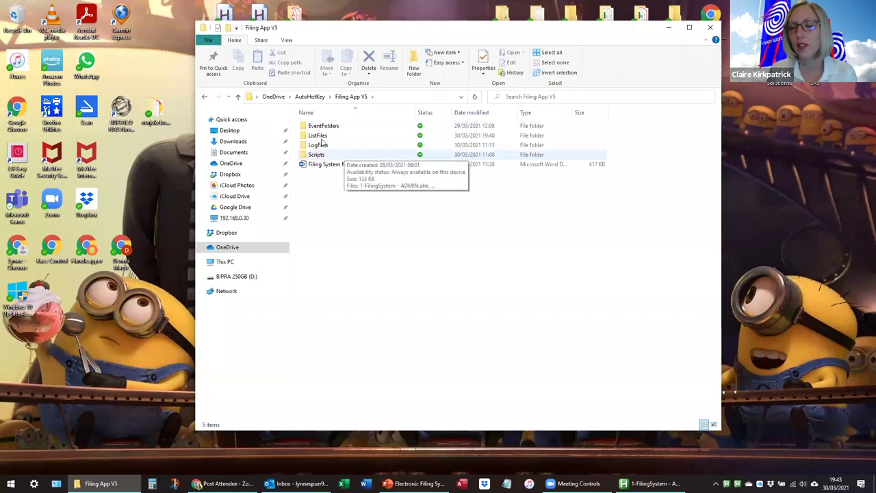
{"action": "left_click", "coordinate": [327, 136]}
{"action": "double_click", "coordinate": [328, 136]}
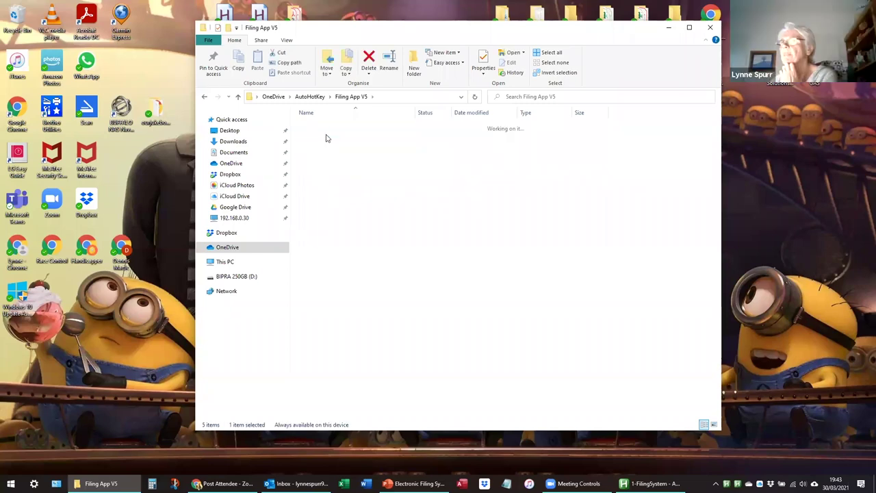
{"action": "left_click", "coordinate": [350, 98]}
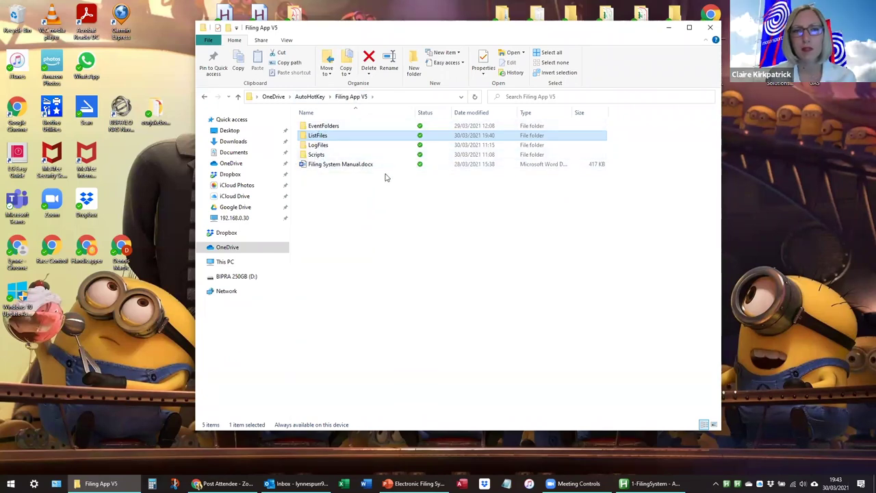
{"action": "mouse_move", "coordinate": [319, 140]}
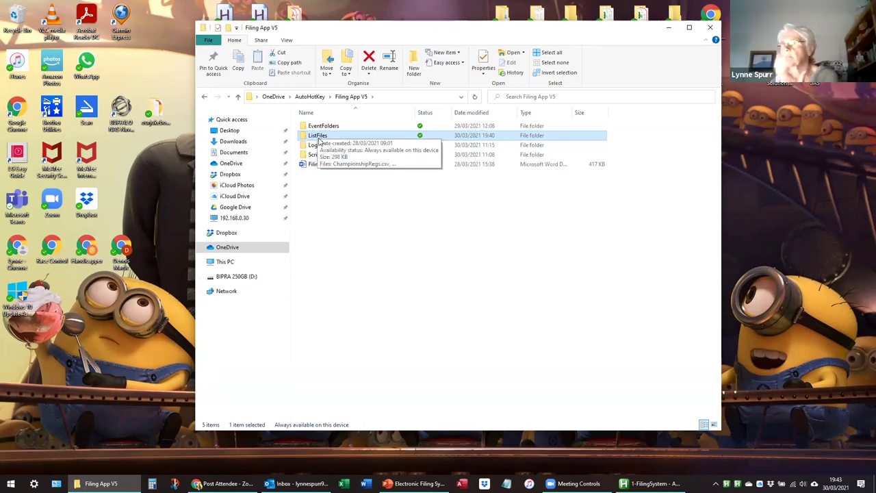
{"action": "double_click", "coordinate": [319, 139]}
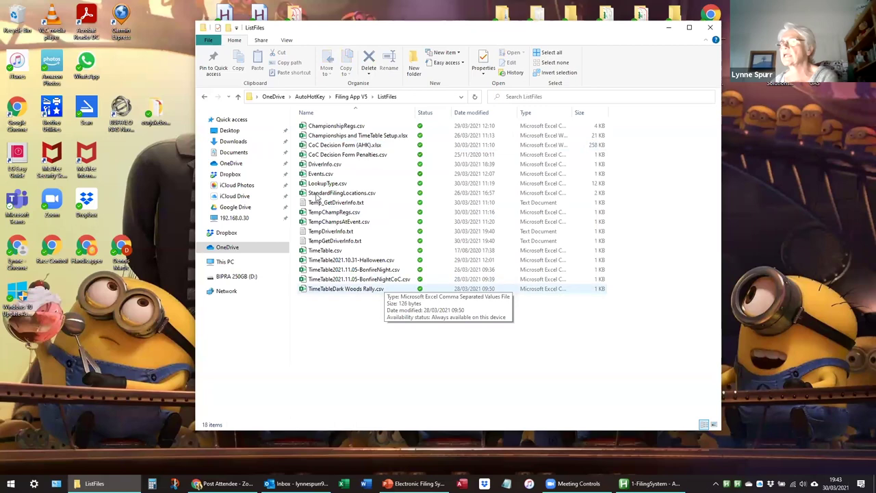
{"action": "left_click", "coordinate": [320, 166]}
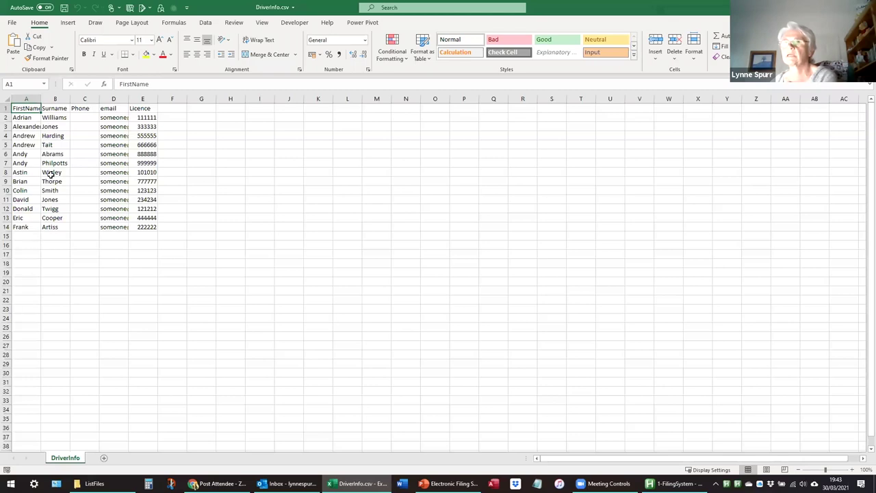
Autofit column D and enter the new driver's first name, surname, phone, email and licence number in row 15.
{"action": "double_click", "coordinate": [128, 100]}
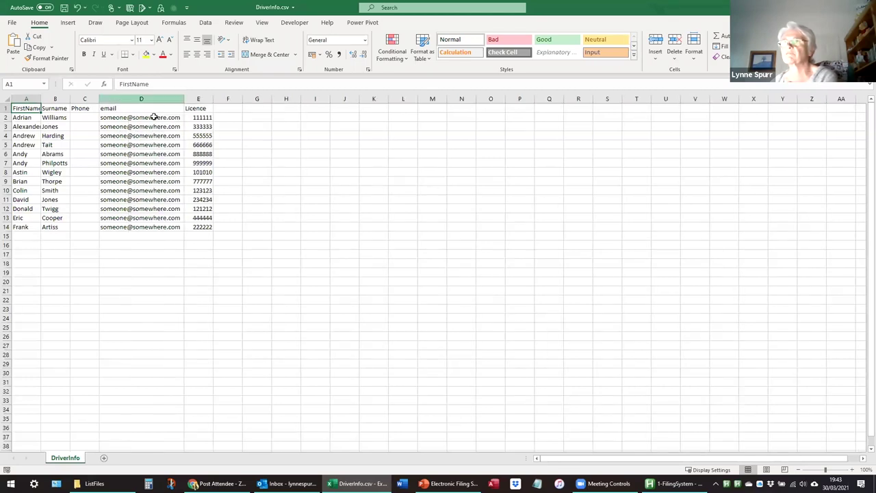
{"action": "left_click", "coordinate": [25, 235]}
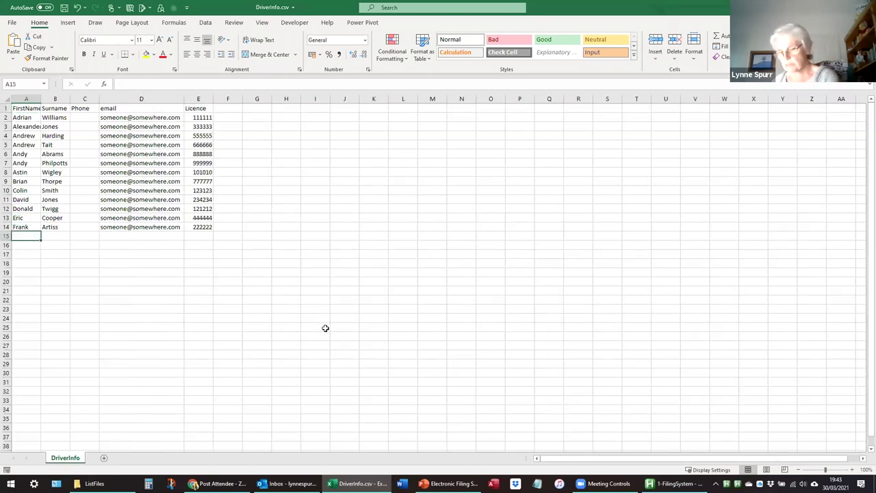
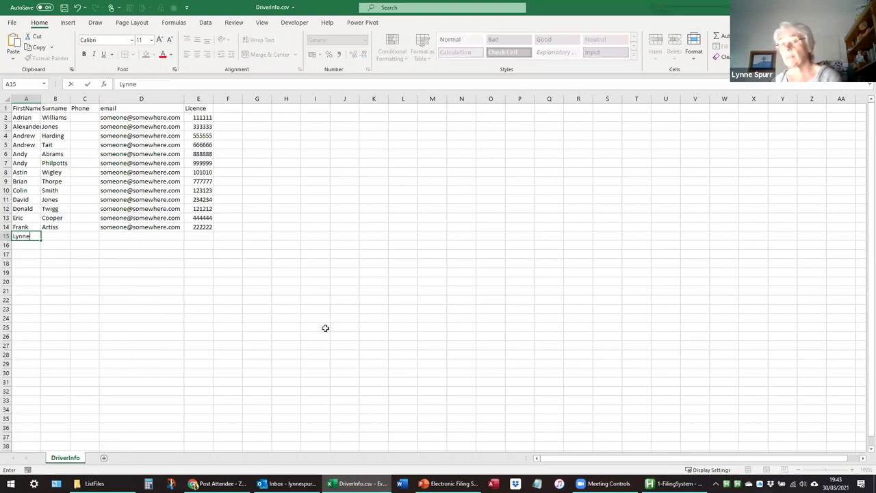
{"action": "key", "text": "Tab"}
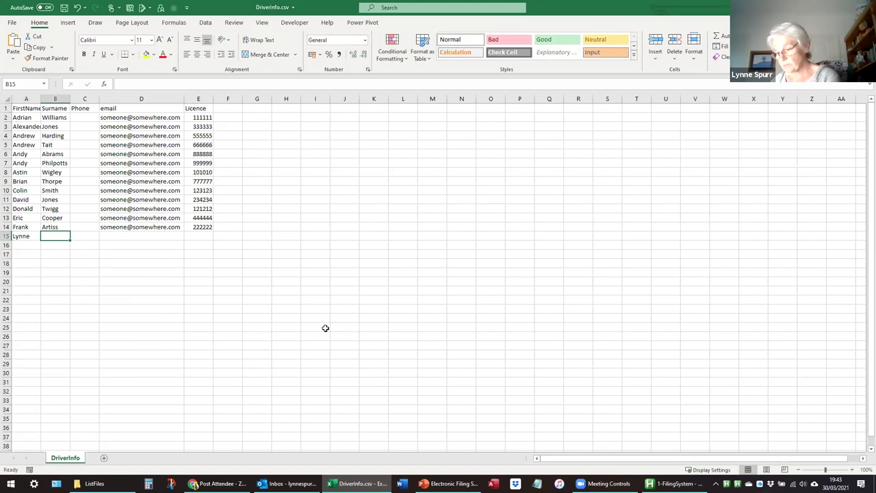
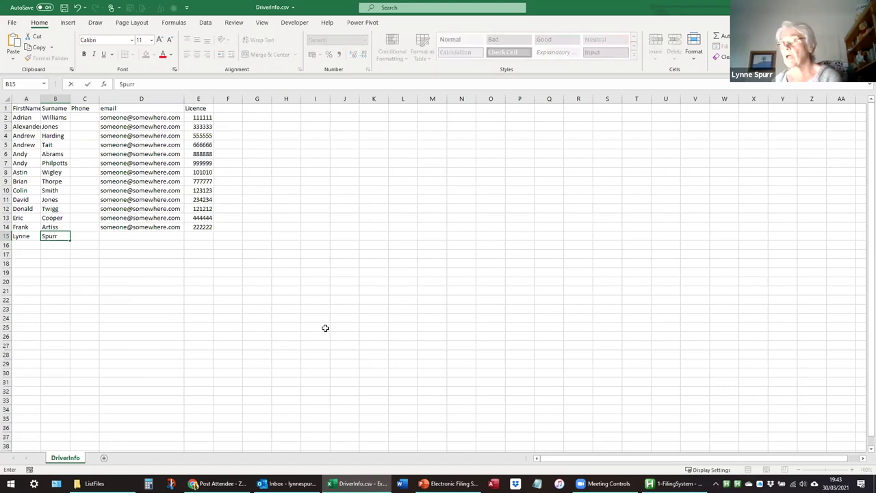
{"action": "key", "text": "Tab"}
{"action": "type", "text": "12345678"}
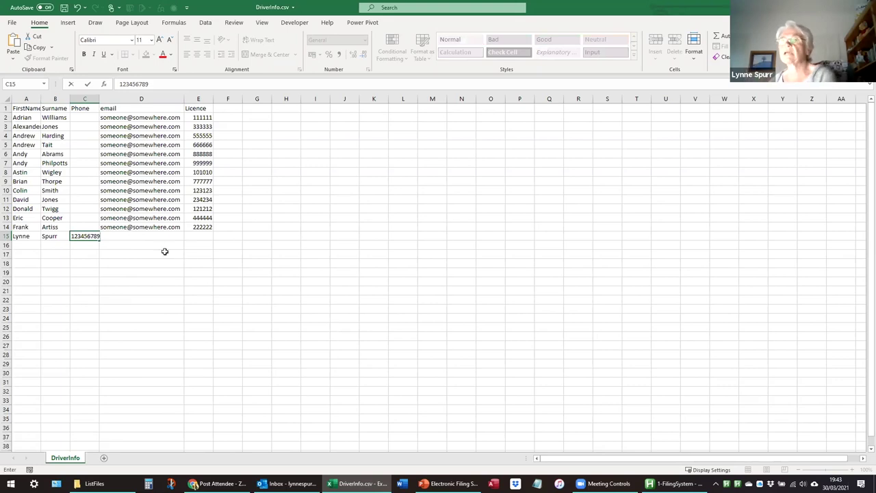
{"action": "key", "text": "Tab"}
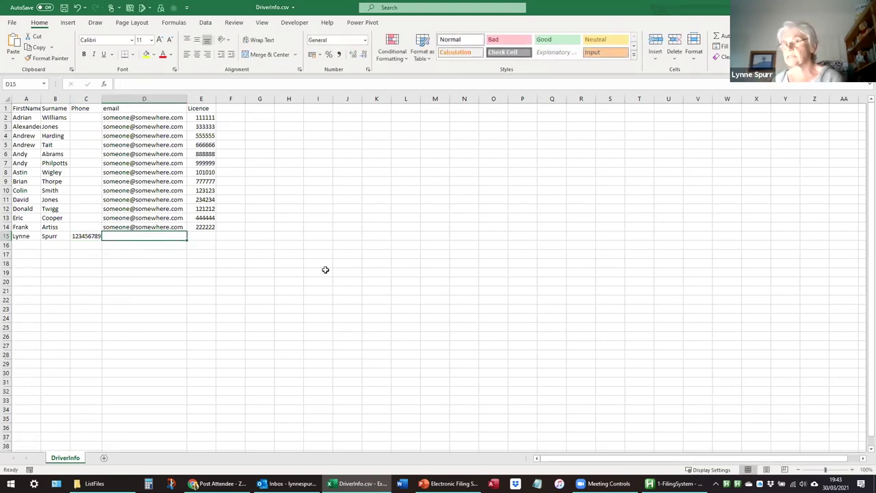
{"action": "type", "text": "fred@"}
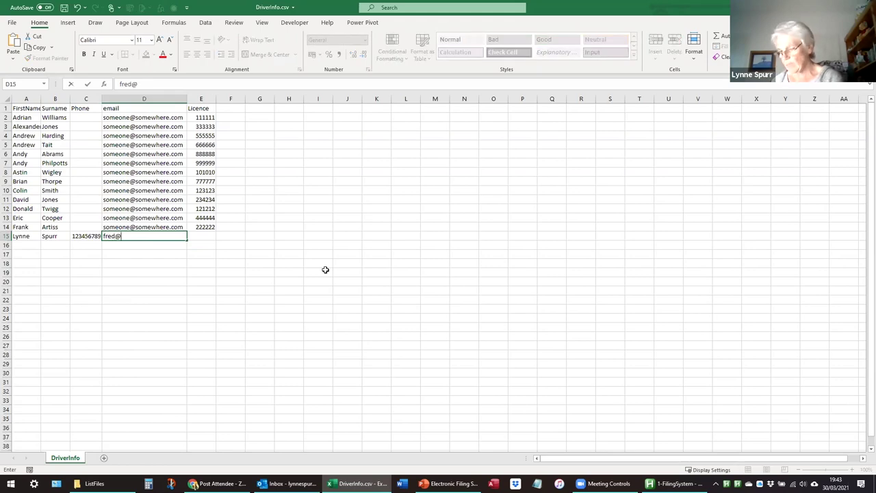
{"action": "type", "text": "flintstones.com"}
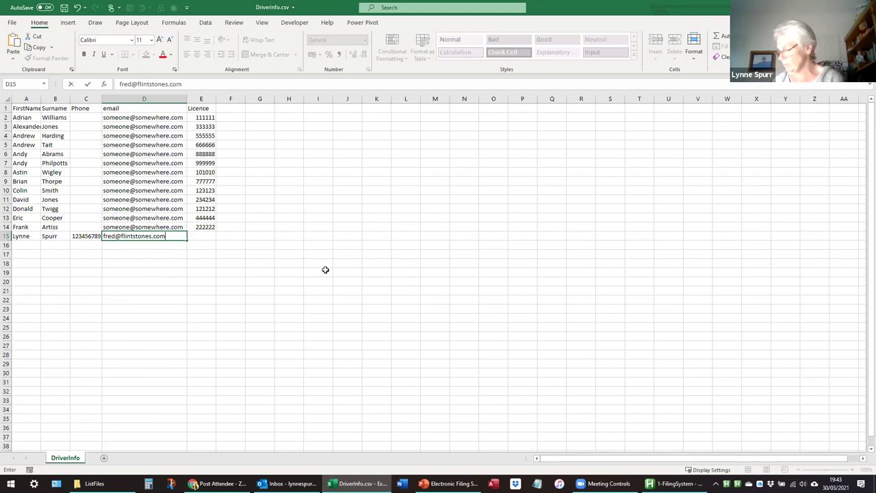
{"action": "key", "text": "Tab"}
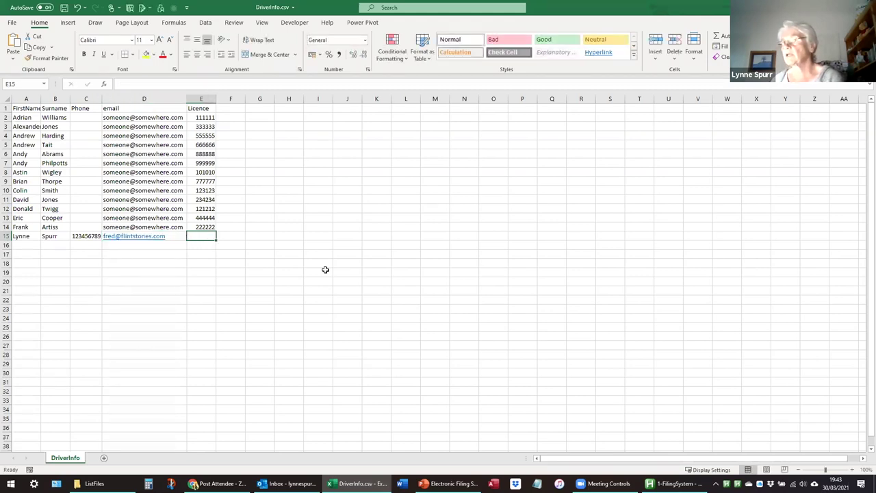
{"action": "type", "text": "12456"}
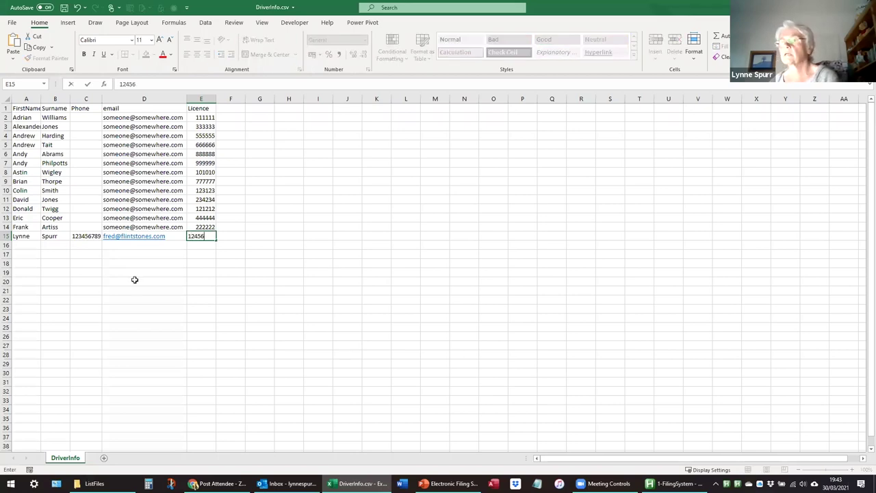
{"action": "left_click", "coordinate": [134, 284]}
Correct the new driver's email in D15, then save and close DriverInfo.csv.
{"action": "left_click", "coordinate": [179, 236]}
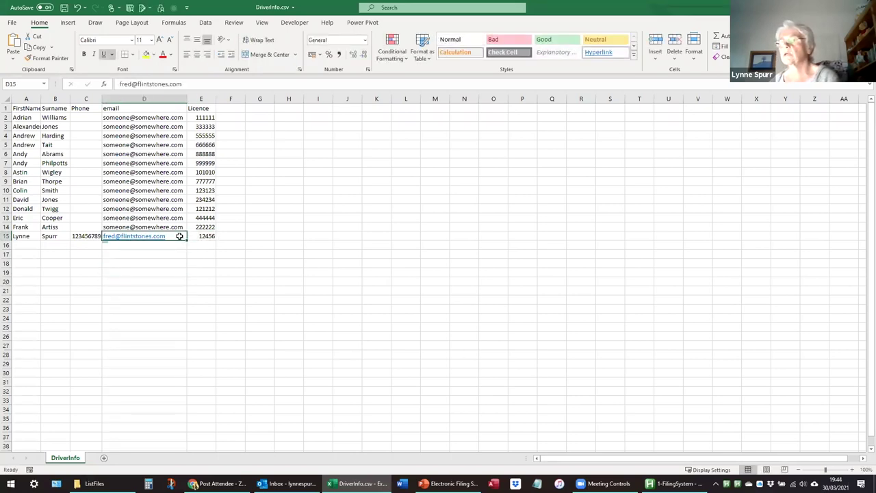
{"action": "right_click", "coordinate": [180, 236]}
{"action": "key", "text": "Escape"}
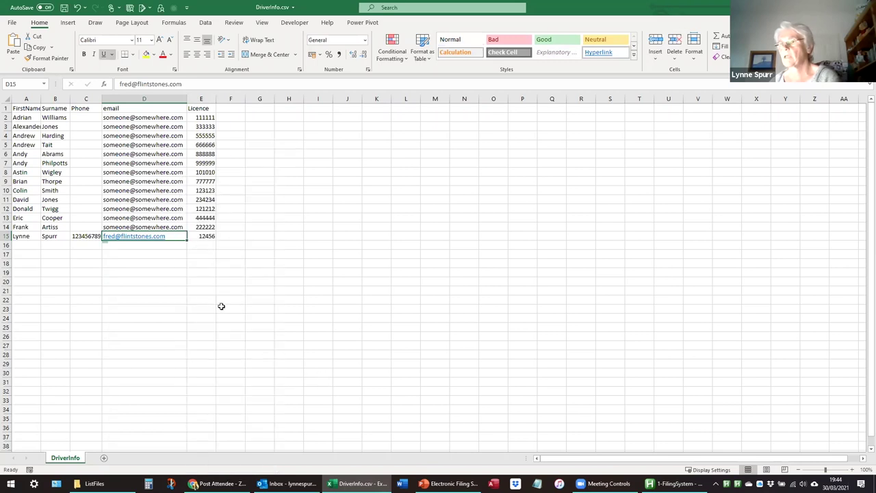
{"action": "left_click", "coordinate": [156, 228]}
{"action": "key", "text": "ctrl+c"}
{"action": "key", "text": "Down"}
{"action": "key", "text": "ctrl+v"}
{"action": "left_click", "coordinate": [147, 299]}
{"action": "left_click", "coordinate": [130, 237]}
{"action": "type", "text": "fred"}
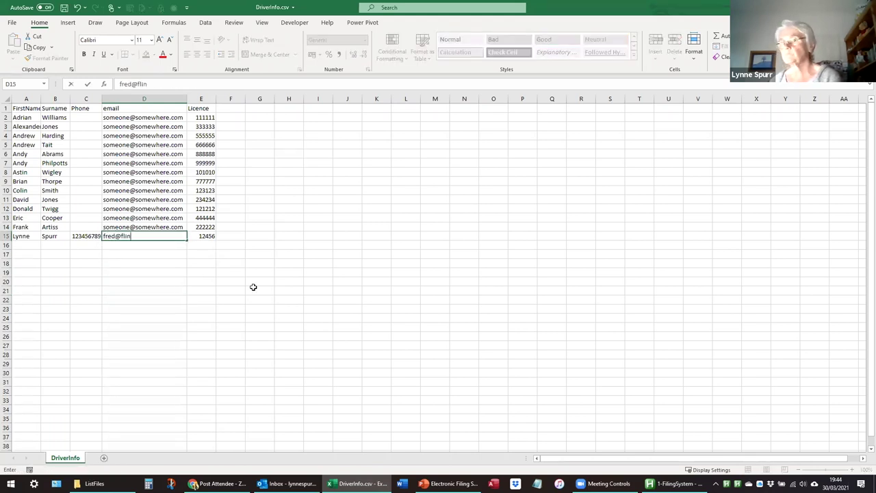
{"action": "type", "text": "@flintstones.com"}
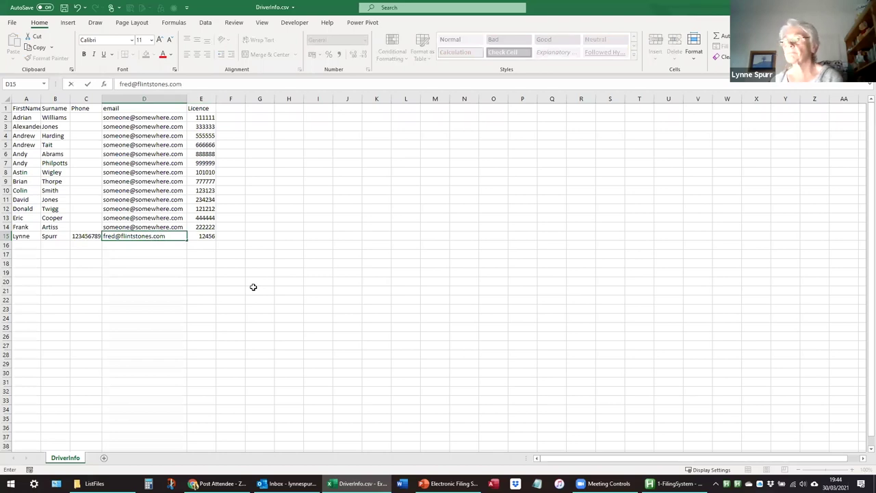
{"action": "key", "text": "Return"}
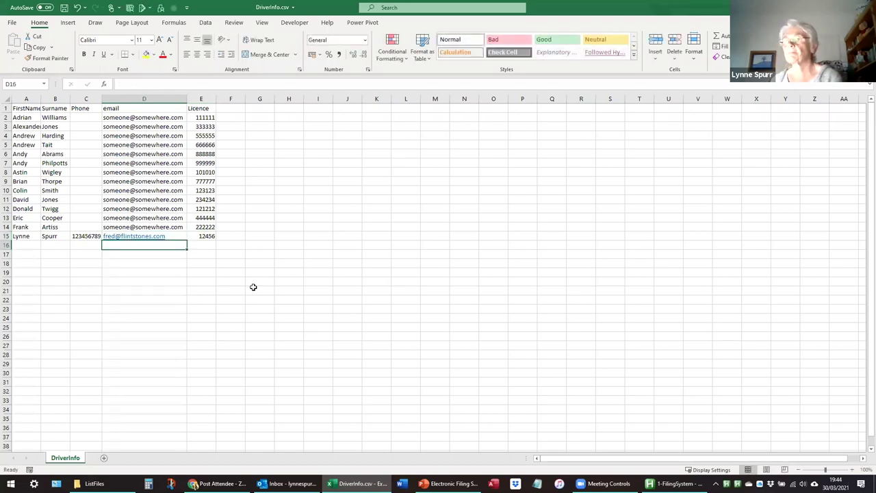
{"action": "key", "text": "ctrl+s"}
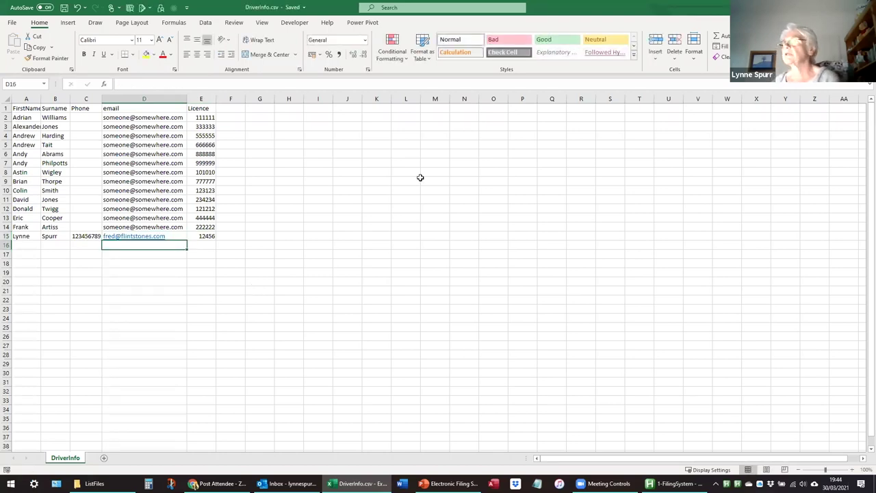
{"action": "key", "text": "alt+F4"}
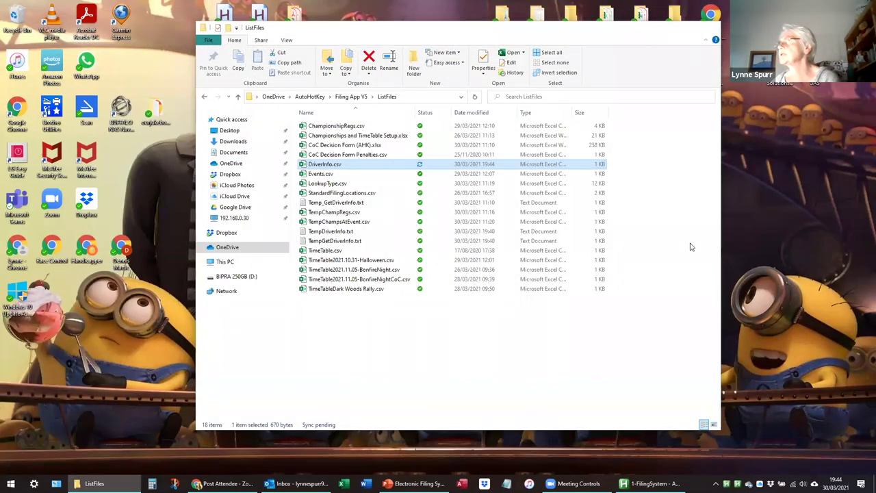
Launch the filing script from the desktop and choose document CoCDecision with subform Contact.
{"action": "key", "text": "super+d"}
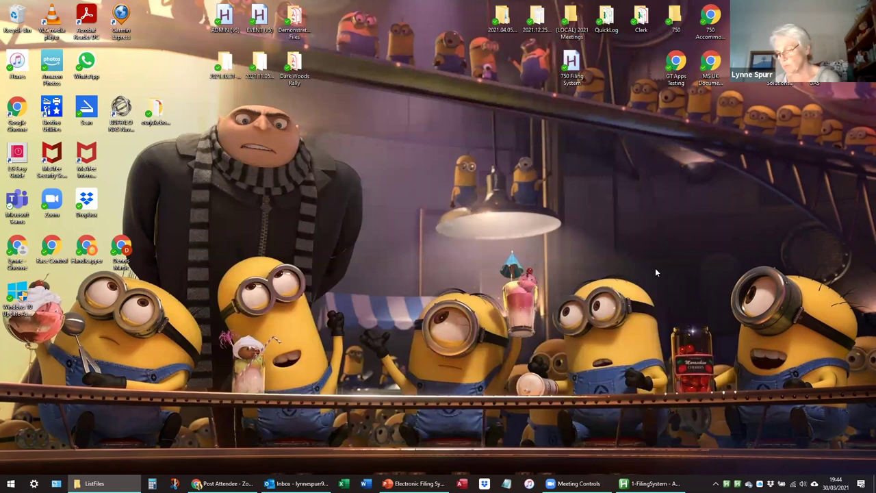
{"action": "key", "text": "ctrl+j"}
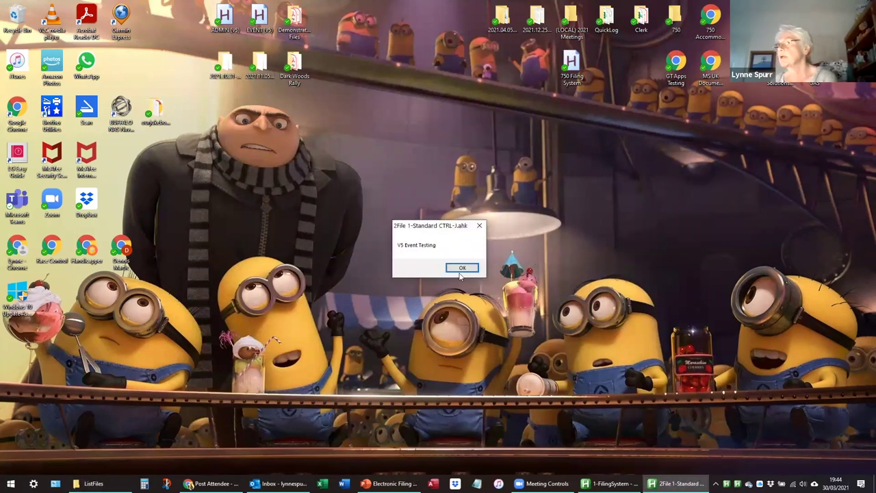
{"action": "left_click", "coordinate": [463, 268]}
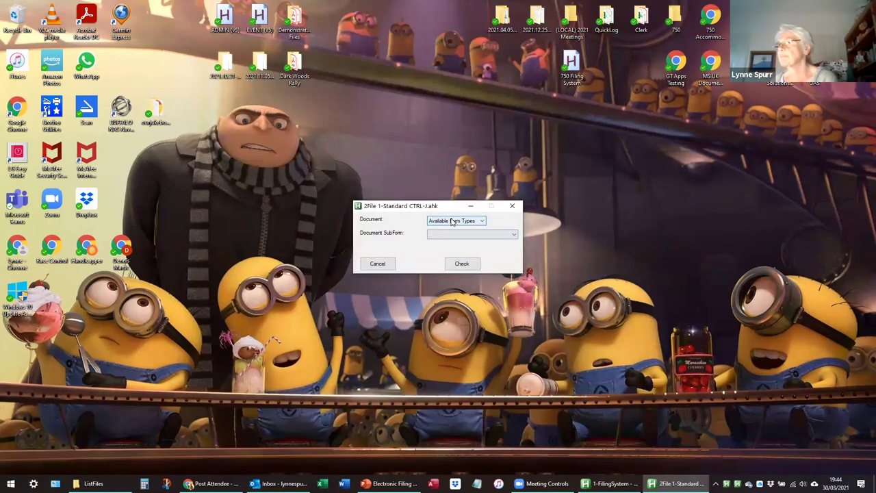
{"action": "left_click", "coordinate": [456, 220]}
{"action": "left_click", "coordinate": [440, 236]}
{"action": "left_click", "coordinate": [450, 235]}
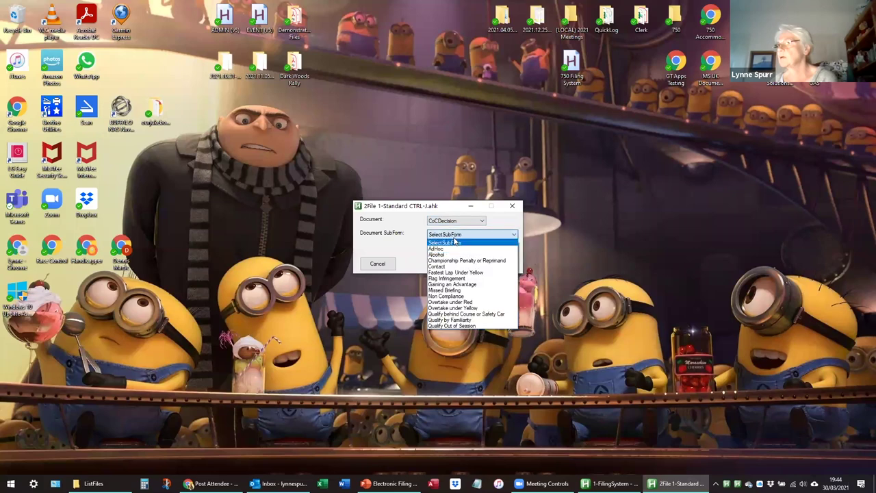
{"action": "left_click", "coordinate": [445, 267]}
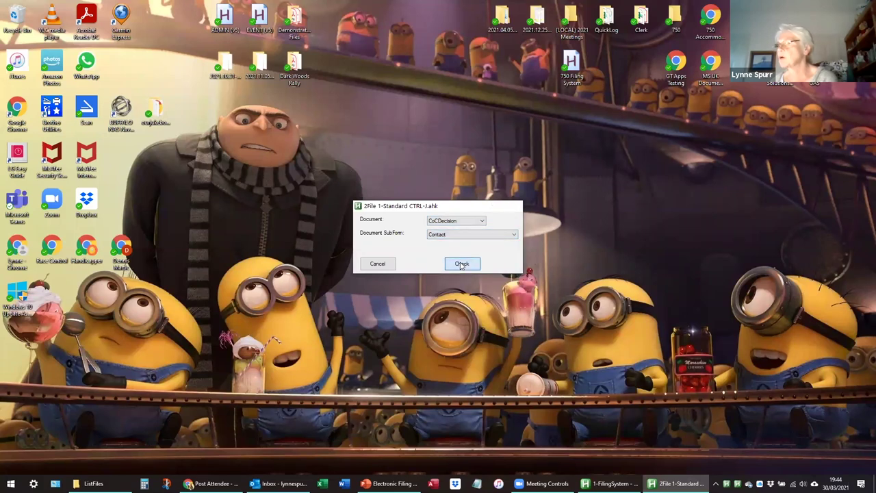
{"action": "left_click", "coordinate": [453, 265]}
{"action": "left_click", "coordinate": [447, 268]}
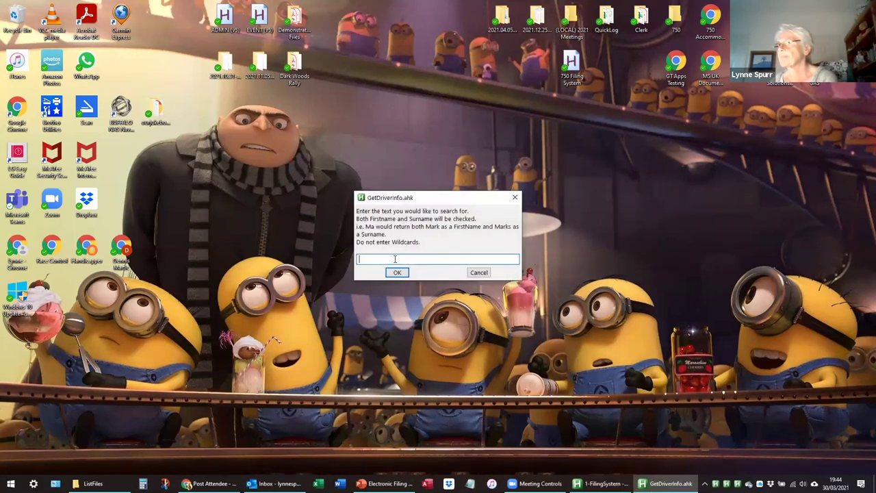
Search drivers by the new driver's surname and select her record.
{"action": "type", "text": "Spurr"}
{"action": "key", "text": "Return"}
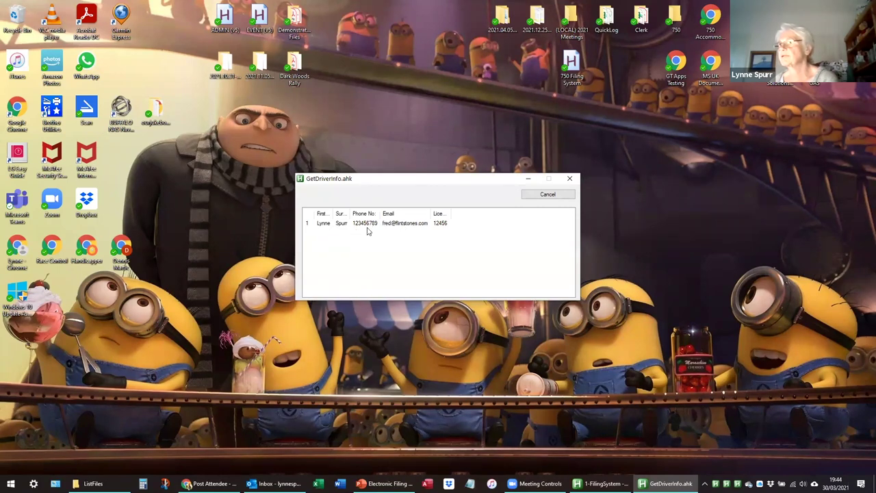
{"action": "double_click", "coordinate": [333, 226]}
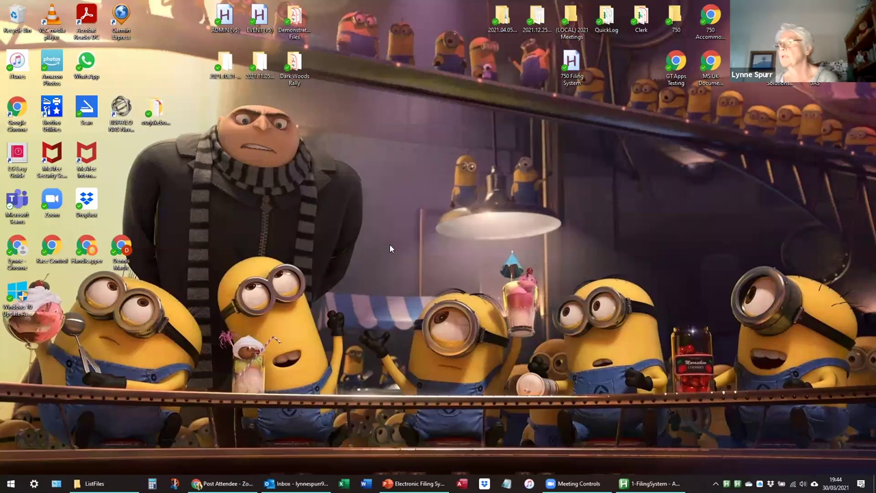
Choose event 2021.10.31-Halloween, session Q2 Championship 9, and enter competition number 45 with the driver's name.
{"action": "left_click", "coordinate": [453, 231]}
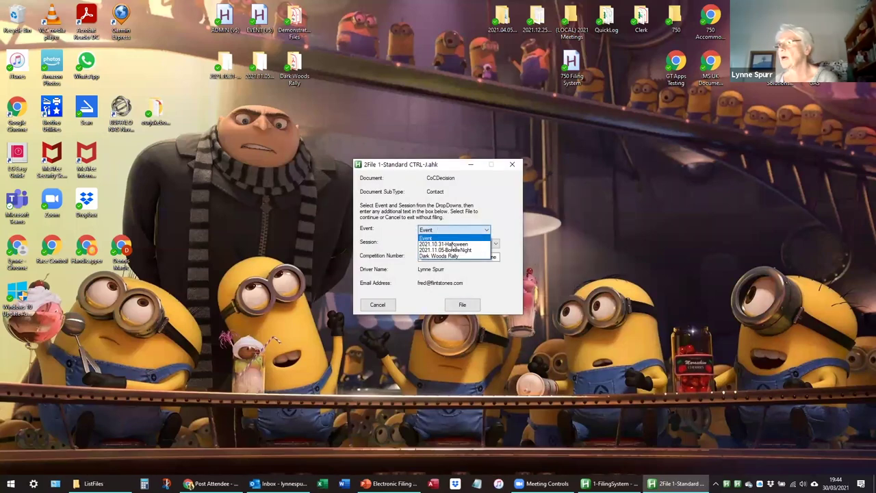
{"action": "left_click", "coordinate": [453, 245]}
{"action": "left_click", "coordinate": [455, 244]}
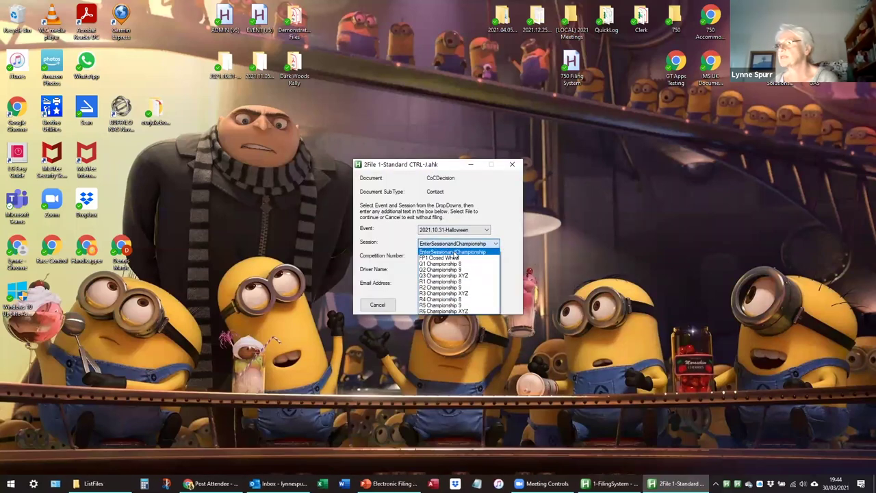
{"action": "left_click", "coordinate": [451, 269]}
{"action": "left_click_drag", "start_coordinate": [420, 257], "coordinate": [495, 257]}
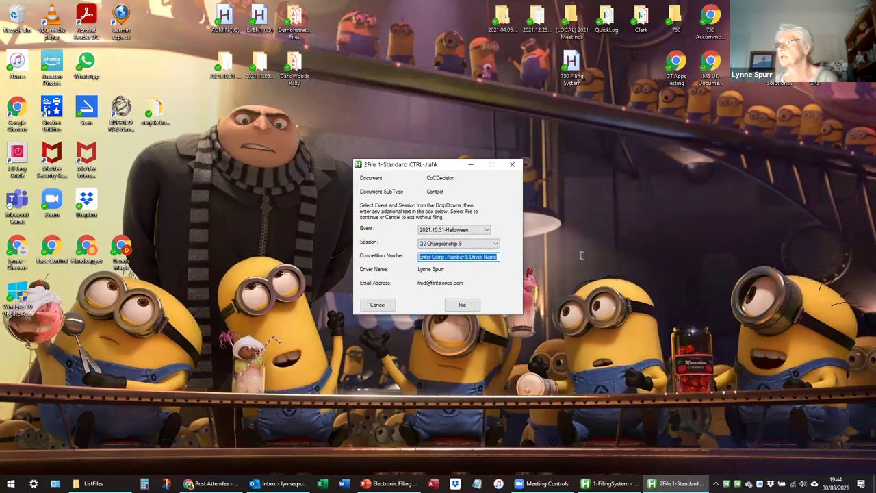
{"action": "type", "text": "45"}
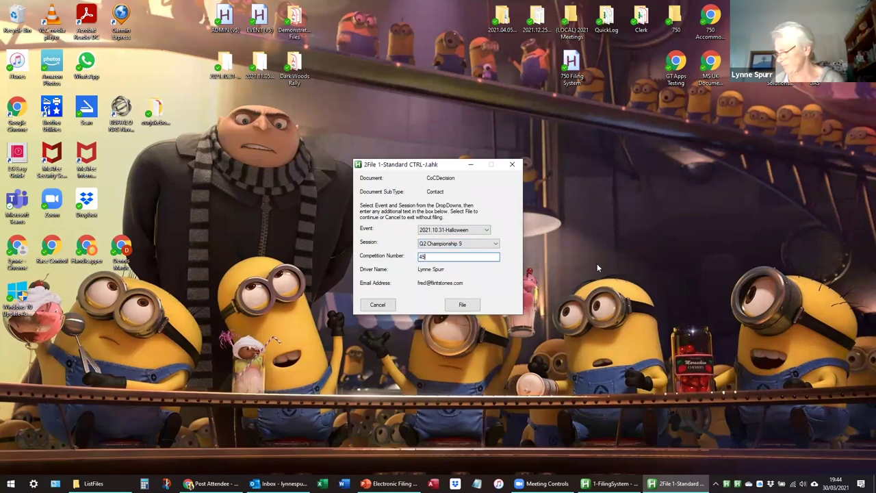
{"action": "type", "text": " L Spurr"}
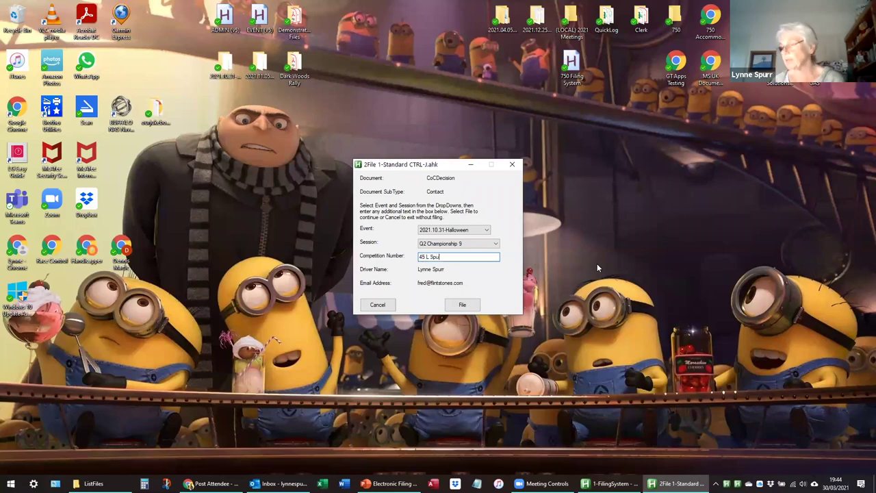
File Example file 1.pdf and acknowledge each filing message until processing completes.
{"action": "left_click", "coordinate": [452, 301]}
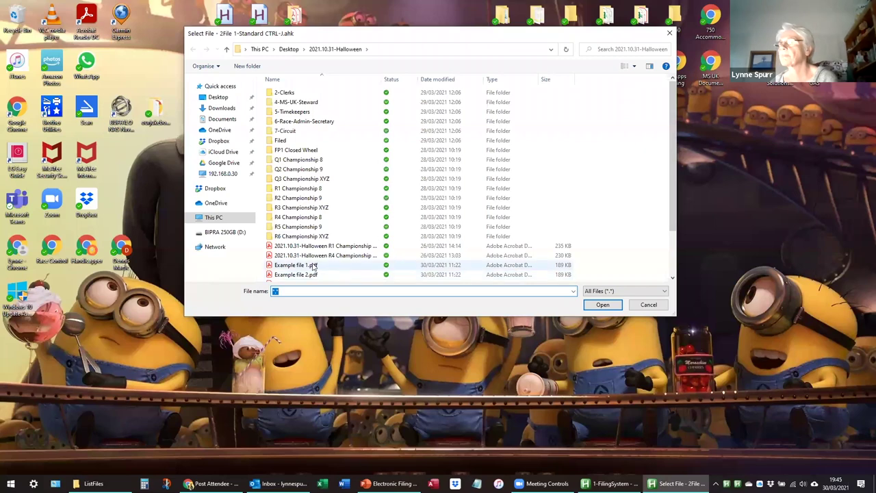
{"action": "left_click", "coordinate": [297, 265]}
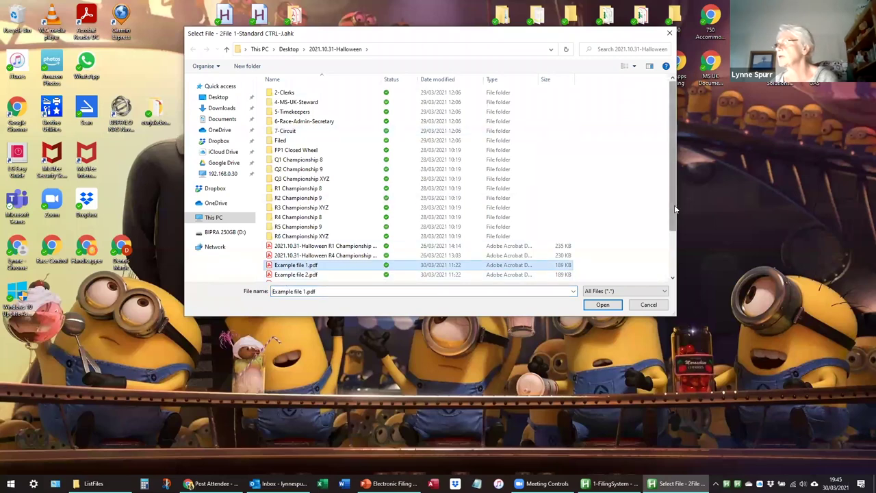
{"action": "scroll", "coordinate": [326, 235], "scroll_direction": "down", "scroll_amount": 2}
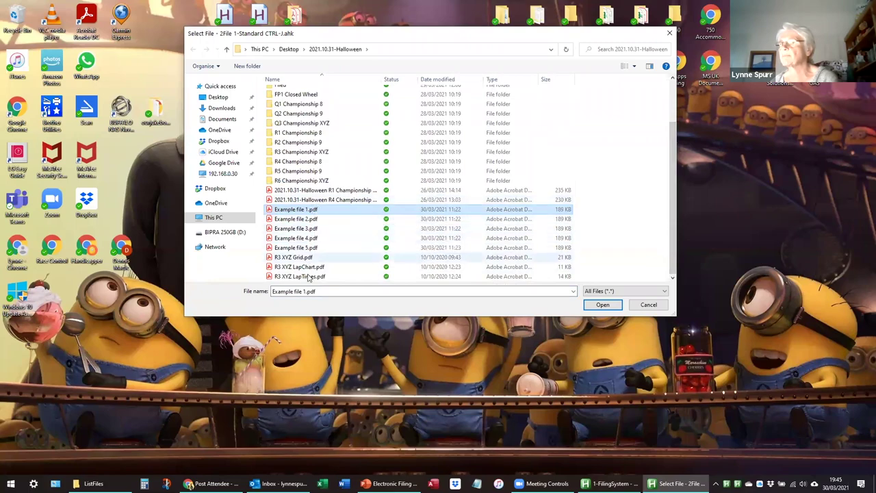
{"action": "left_click", "coordinate": [600, 306]}
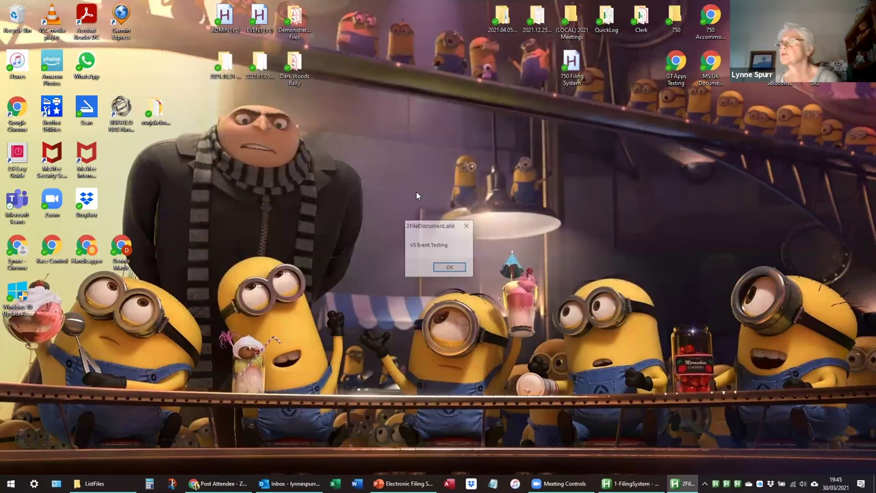
{"action": "left_click", "coordinate": [458, 269]}
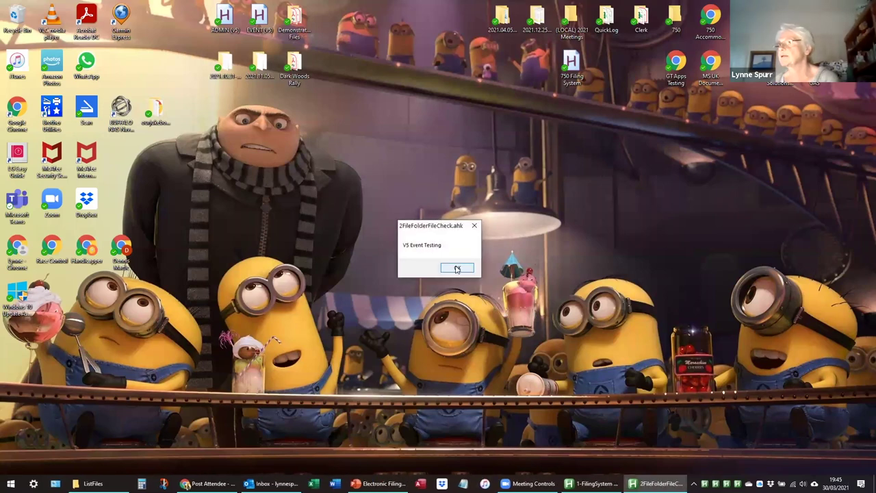
{"action": "left_click", "coordinate": [457, 269]}
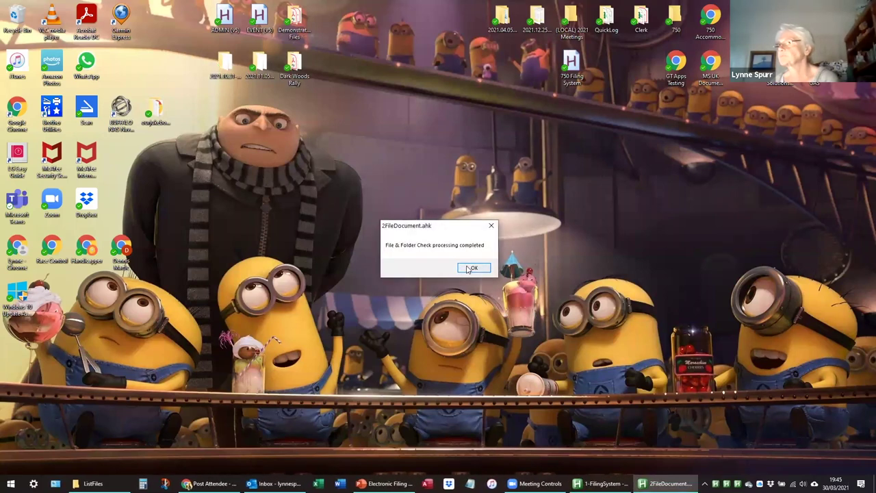
{"action": "left_click", "coordinate": [468, 269]}
{"action": "left_click", "coordinate": [452, 269]}
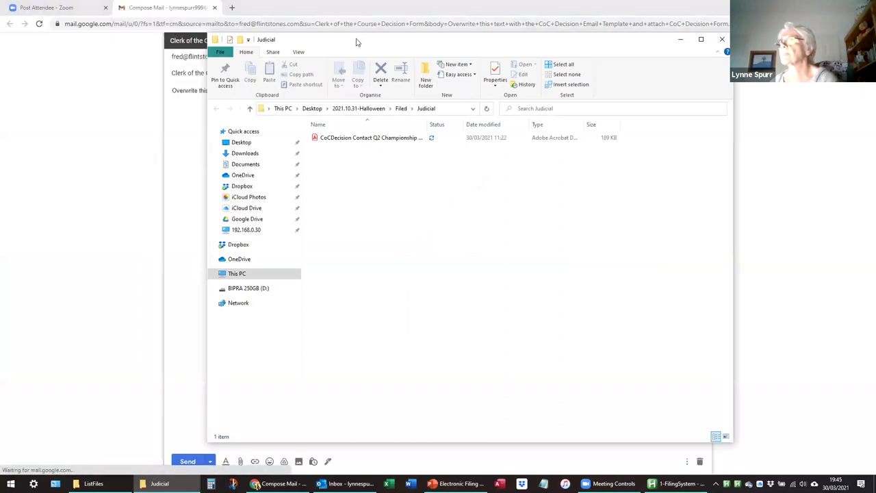
Drag the CoCDecision Contact Q2 Championship 9 45 PDF from the Judicial folder into the Clerk of the Course draft.
{"action": "left_click_drag", "start_coordinate": [364, 44], "coordinate": [520, 68]}
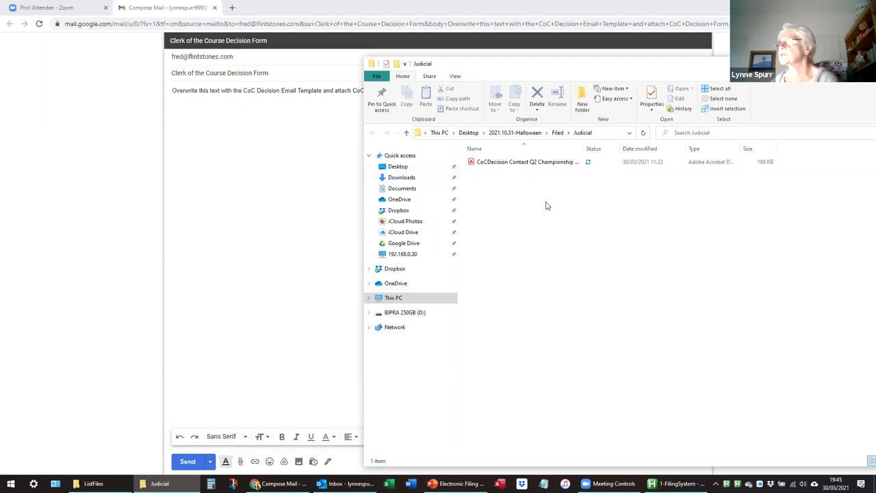
{"action": "left_click_drag", "start_coordinate": [585, 147], "coordinate": [653, 148]}
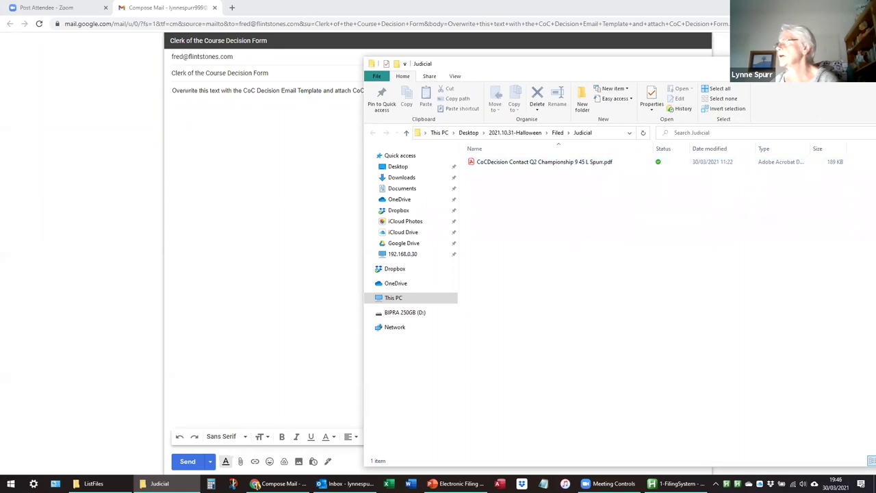
{"action": "left_click_drag", "start_coordinate": [520, 63], "coordinate": [483, 72]}
{"action": "left_click_drag", "start_coordinate": [486, 171], "coordinate": [254, 221]}
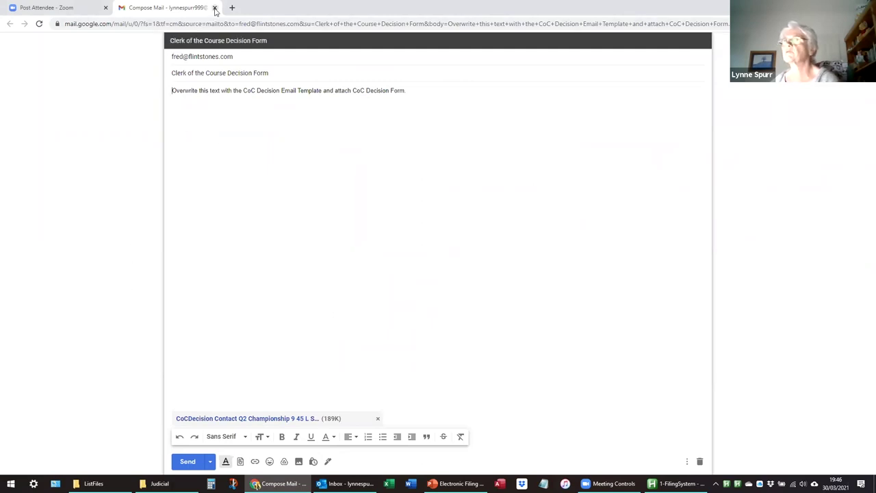
Close the Gmail draft and Judicial folder, minimise Chrome, and bring up the ListFiles folder.
{"action": "left_click", "coordinate": [215, 8]}
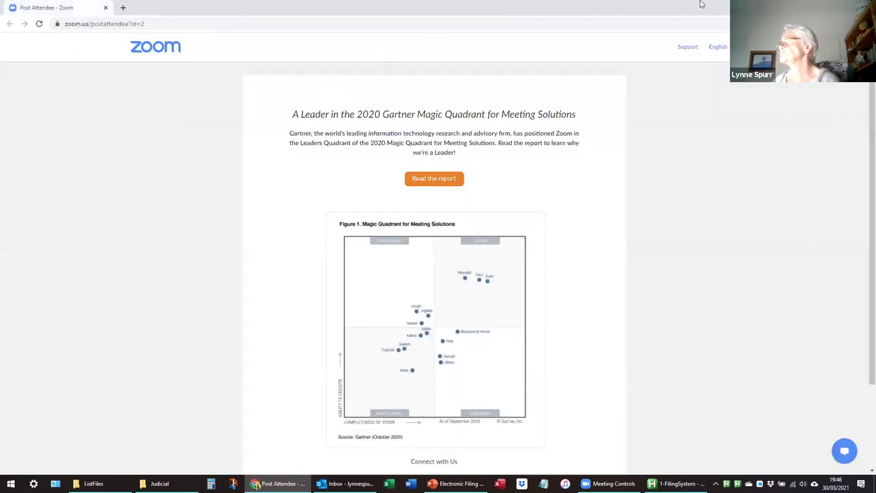
{"action": "left_click", "coordinate": [794, 8]}
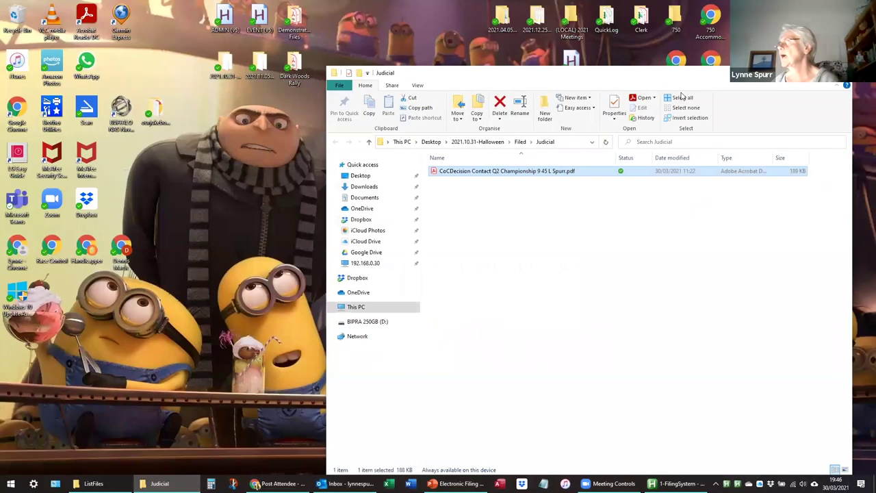
{"action": "left_click", "coordinate": [836, 72]}
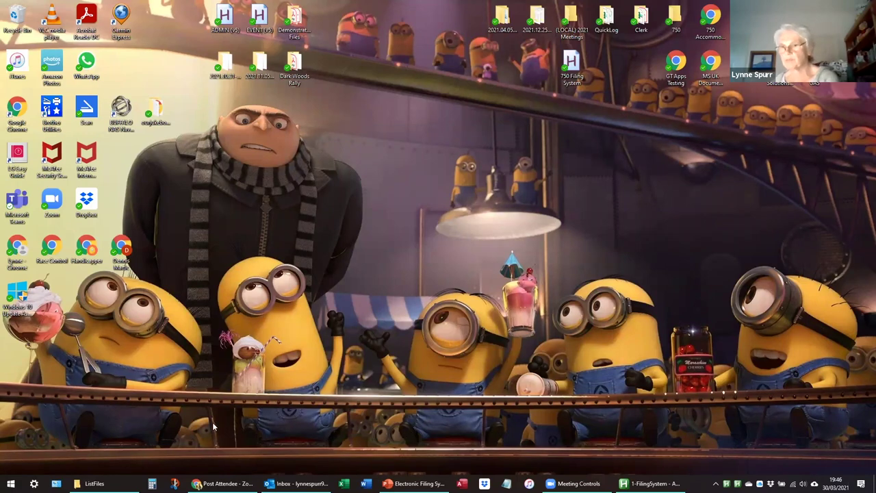
{"action": "left_click", "coordinate": [94, 483]}
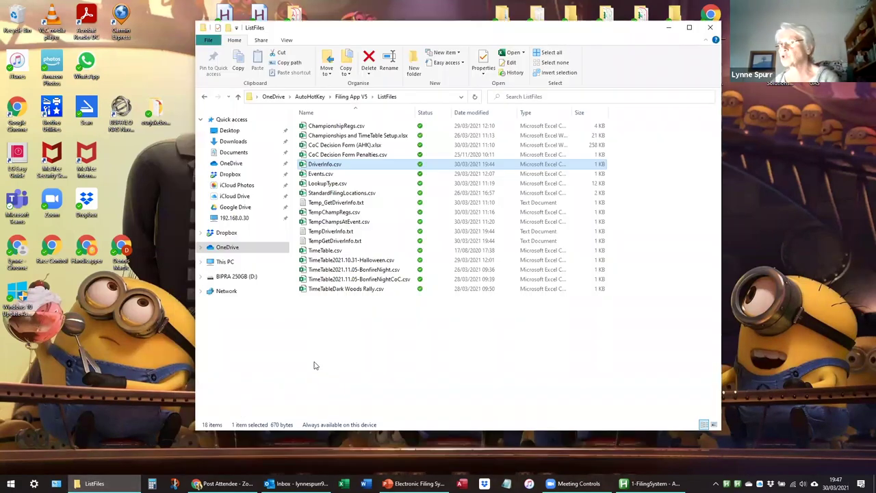